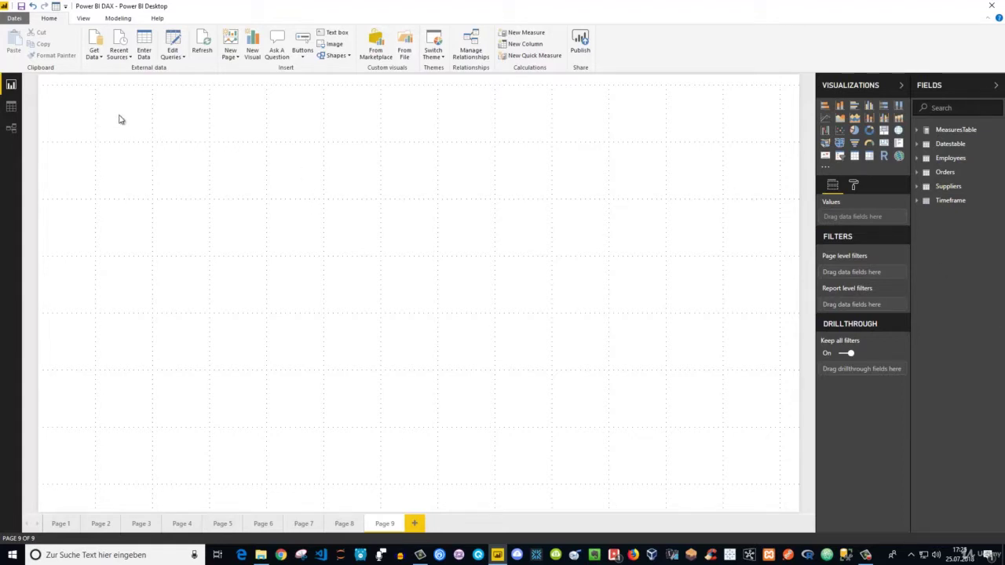
Add a slicer to Page 9 using the CustomerCompany field from Orders, and enlarge it slightly
{"action": "left_click", "coordinate": [841, 159]}
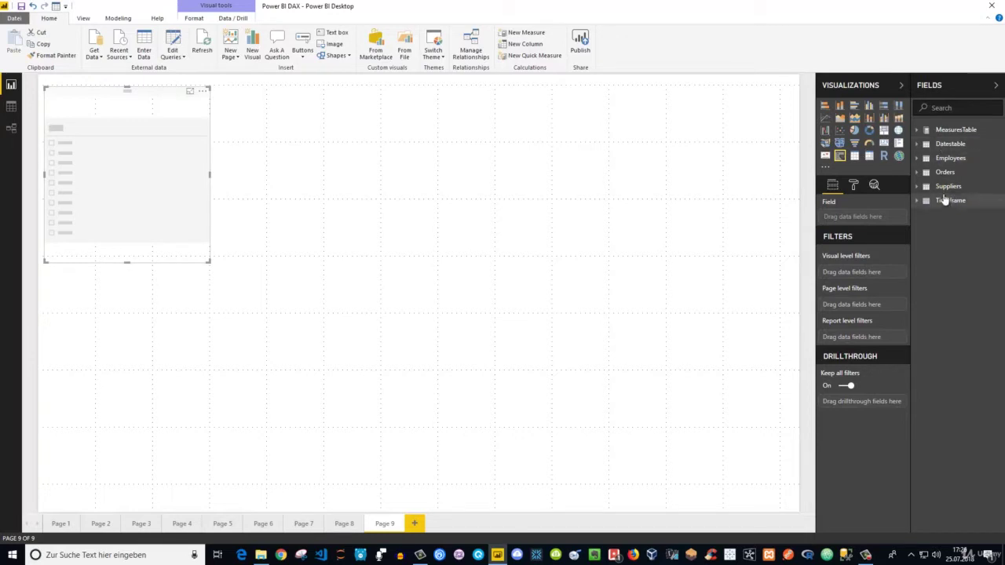
{"action": "left_click", "coordinate": [926, 174]}
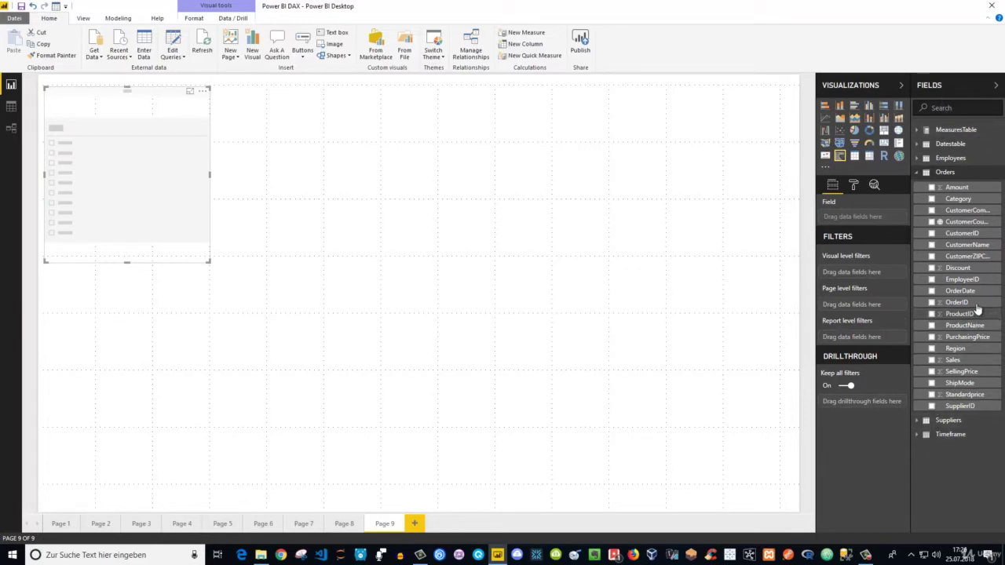
{"action": "left_click", "coordinate": [932, 210]}
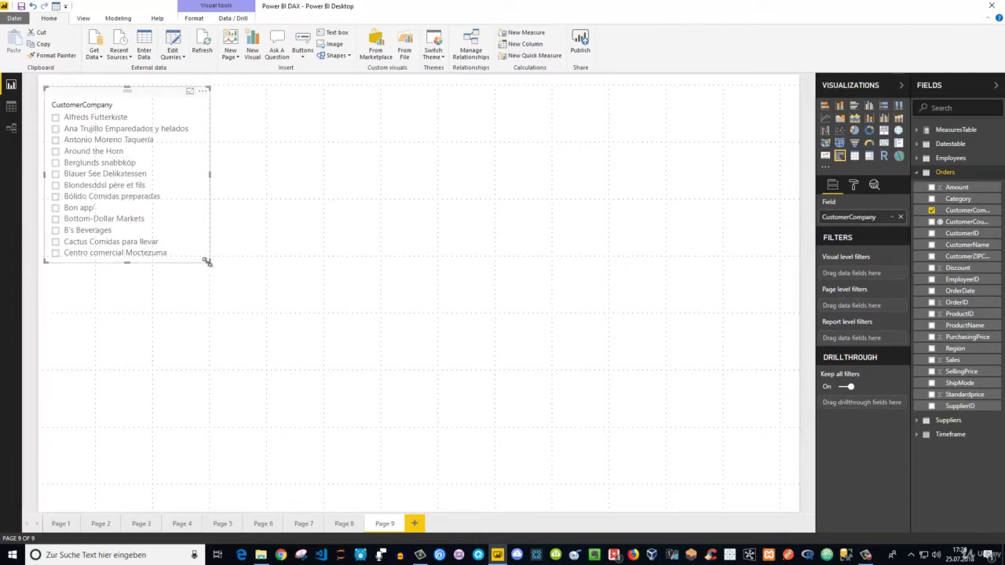
{"action": "left_click_drag", "start_coordinate": [209, 262], "coordinate": [227, 316]}
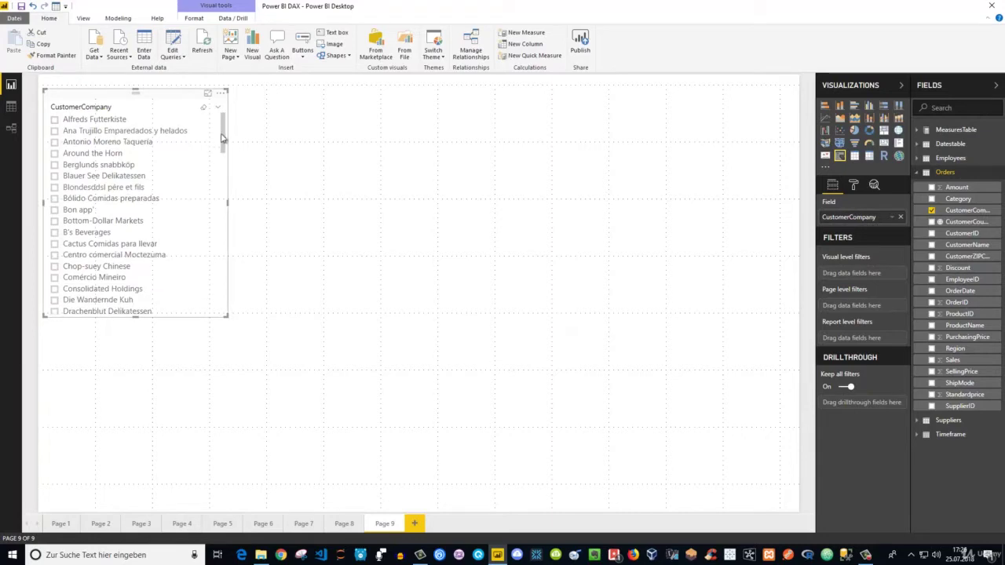
Browse the slicer's company list, then select and clear Alfreds Futterkiste and Berglunds snabbköp to try it out
{"action": "scroll", "coordinate": [224, 141], "scroll_direction": "down", "scroll_amount": 10}
{"action": "scroll", "coordinate": [135, 129], "scroll_direction": "up", "scroll_amount": 10}
{"action": "left_click", "coordinate": [54, 119]}
{"action": "left_click", "coordinate": [54, 119]}
{"action": "left_click", "coordinate": [54, 164]}
{"action": "left_click", "coordinate": [54, 164]}
Set the slicer items' text size to 16 and enlarge the slicer to fit the longer company names
{"action": "left_click", "coordinate": [853, 184]}
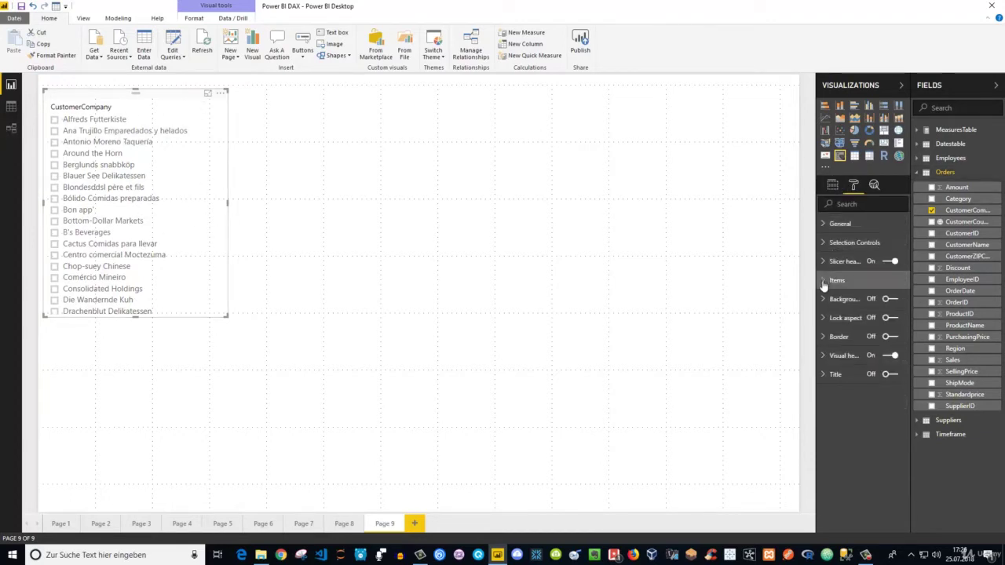
{"action": "left_click", "coordinate": [826, 280]}
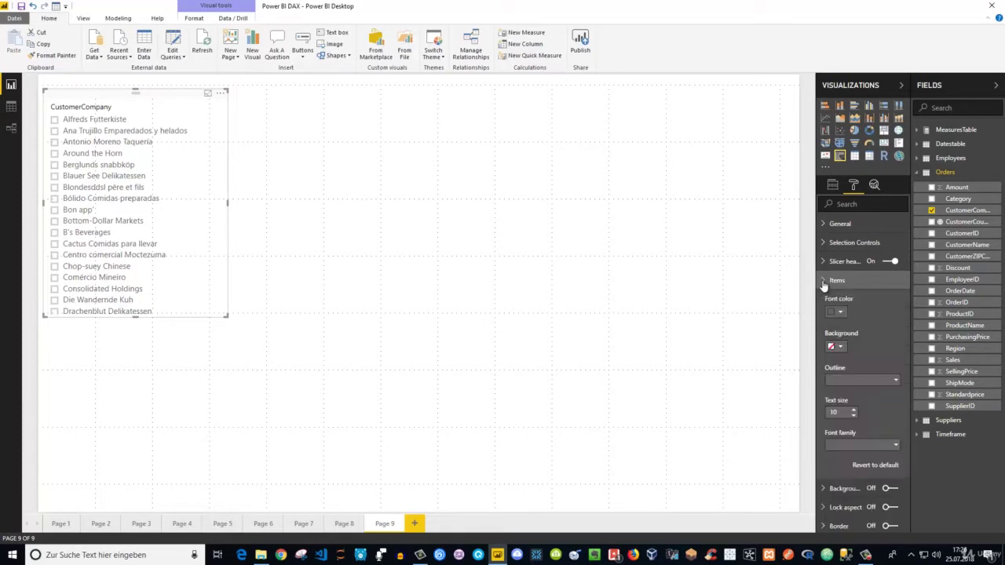
{"action": "left_click", "coordinate": [854, 411]}
{"action": "left_click", "coordinate": [853, 411]}
{"action": "left_click", "coordinate": [853, 410]}
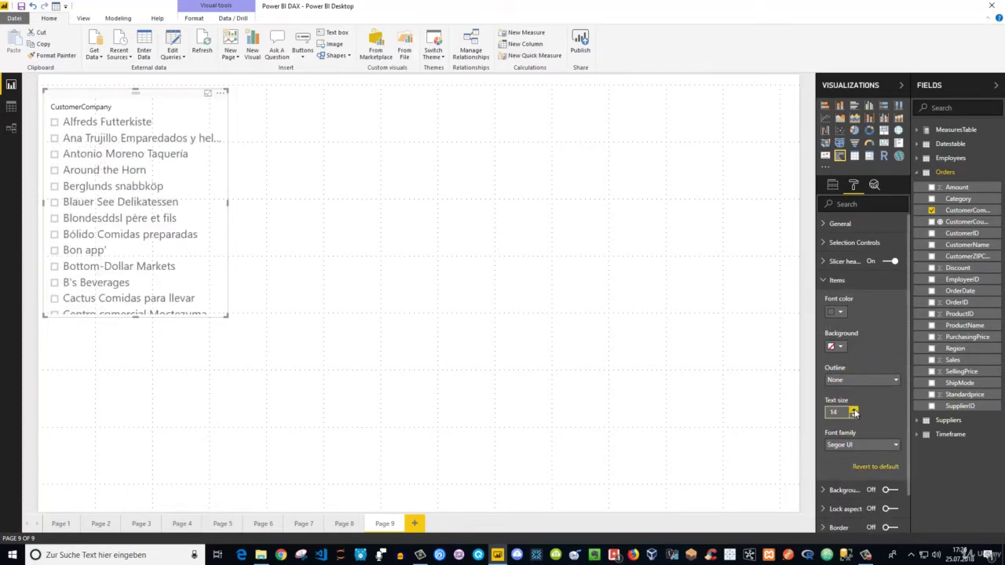
{"action": "left_click", "coordinate": [853, 410]}
{"action": "left_click", "coordinate": [853, 411]}
{"action": "left_click", "coordinate": [853, 410]}
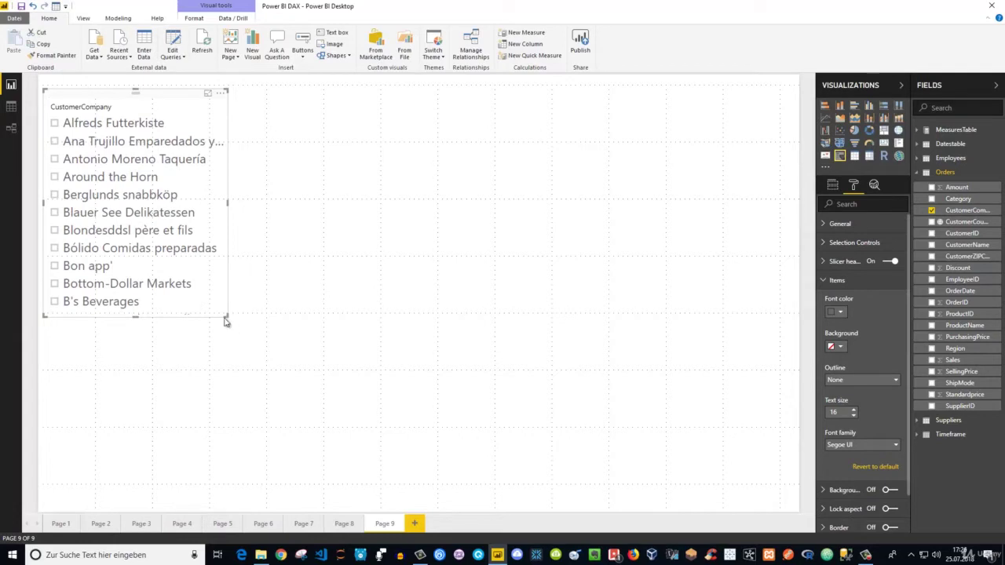
{"action": "left_click_drag", "start_coordinate": [227, 315], "coordinate": [304, 374]}
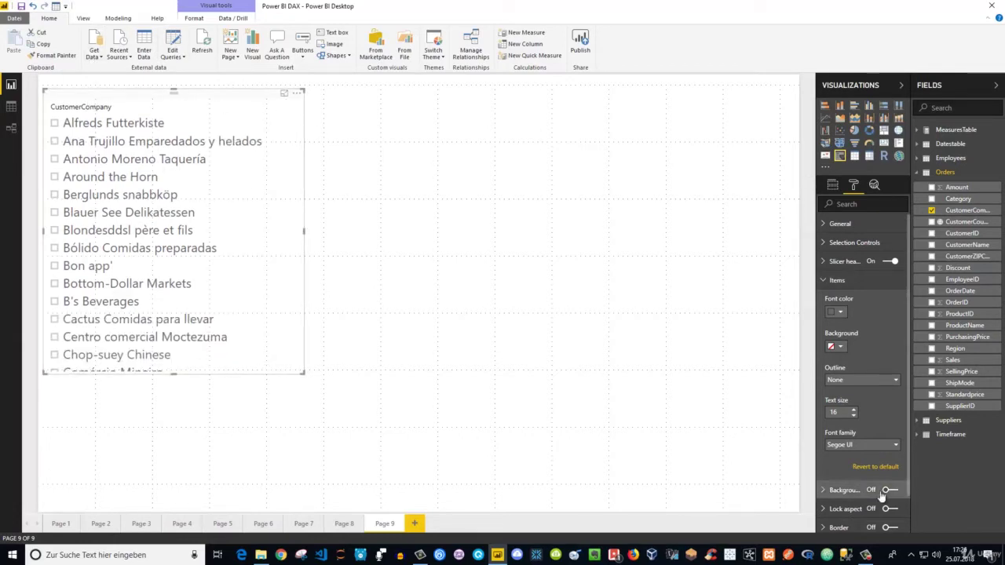
Turn off the slicer header and deselect the slicer
{"action": "scroll", "coordinate": [886, 494], "scroll_direction": "down", "scroll_amount": 2}
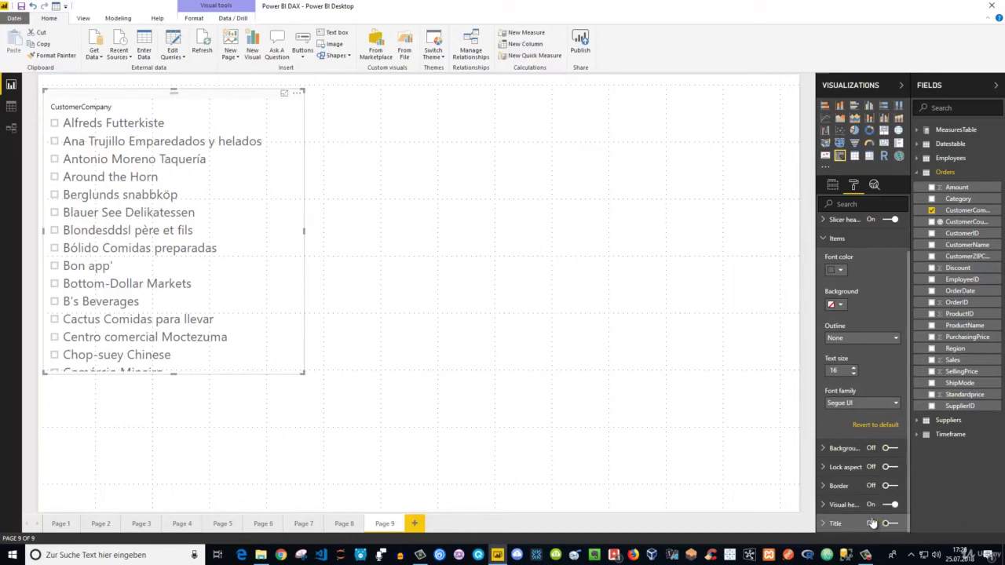
{"action": "scroll", "coordinate": [864, 279], "scroll_direction": "up", "scroll_amount": 2}
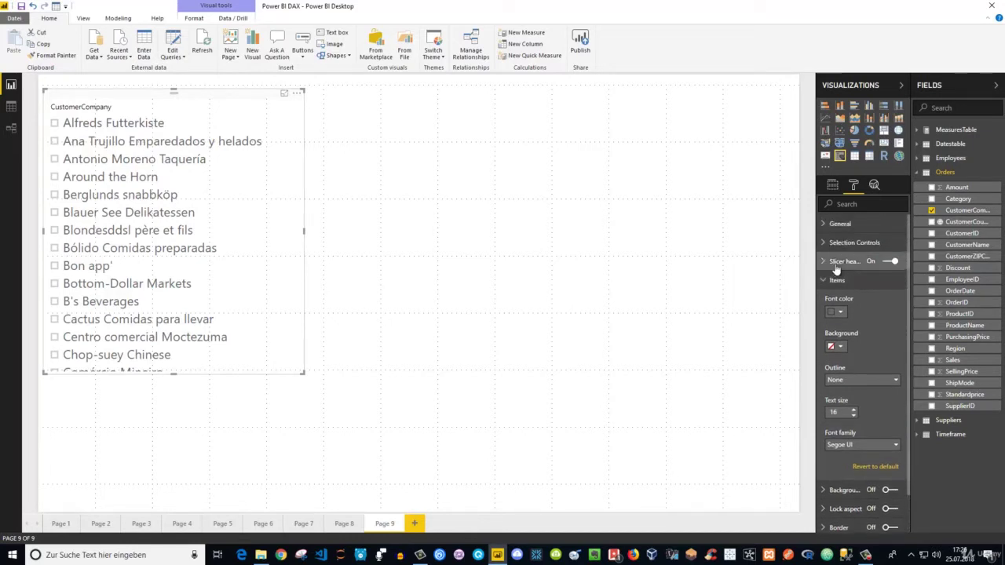
{"action": "left_click", "coordinate": [888, 261]}
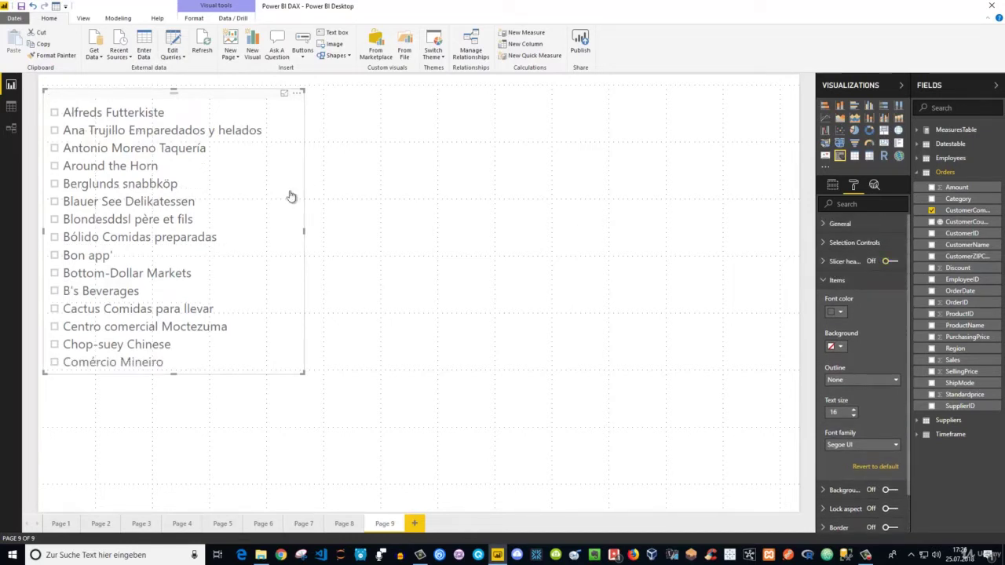
{"action": "left_click", "coordinate": [409, 194]}
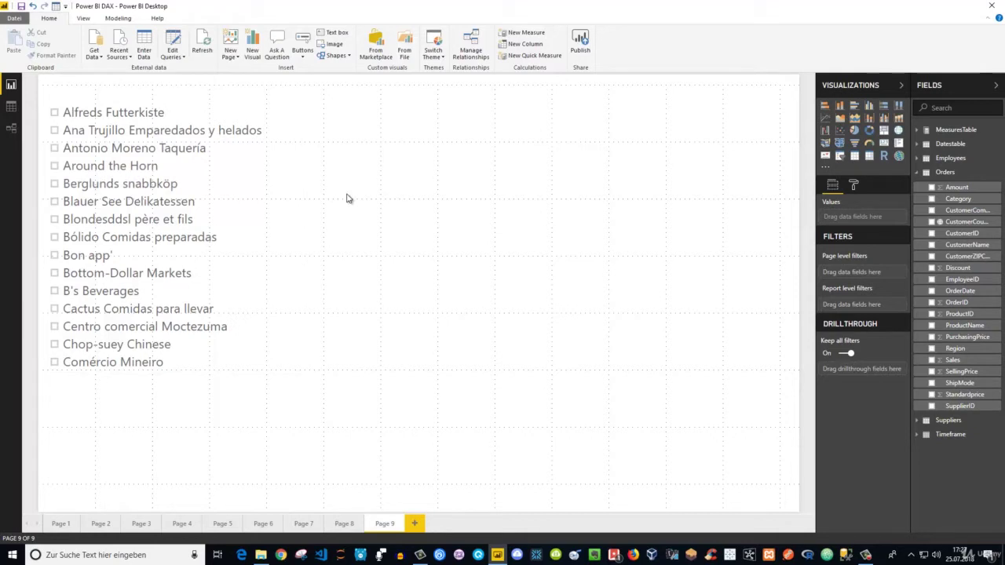
Examine the rows and columns of the Orders table in the data view, then return to the report page
{"action": "left_click", "coordinate": [11, 106]}
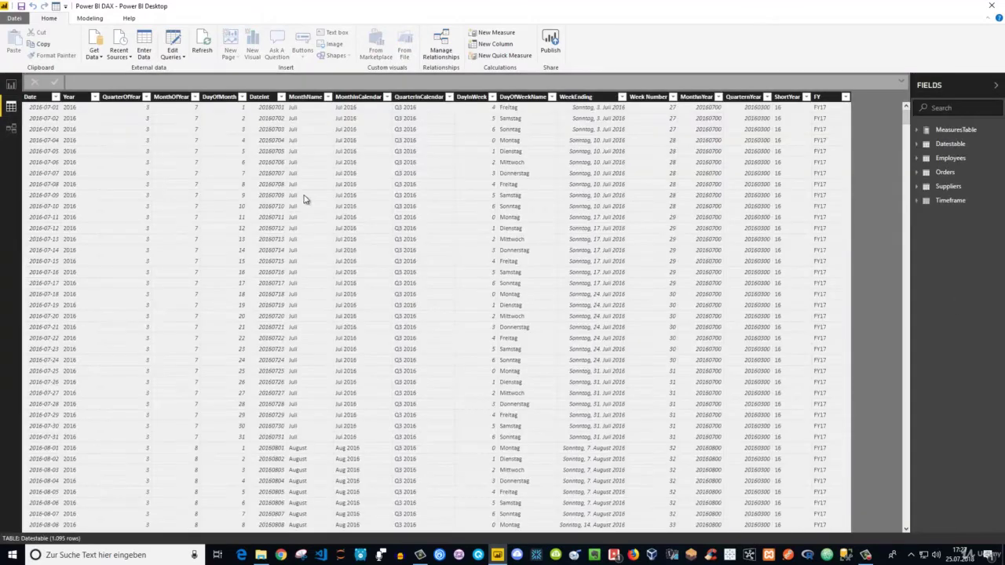
{"action": "left_click", "coordinate": [945, 173]}
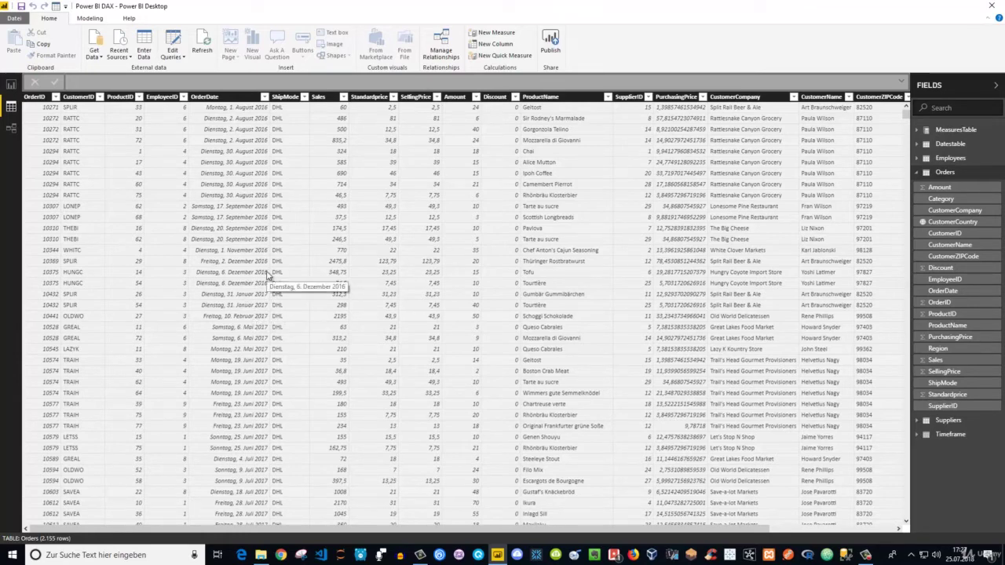
{"action": "left_click", "coordinate": [11, 84]}
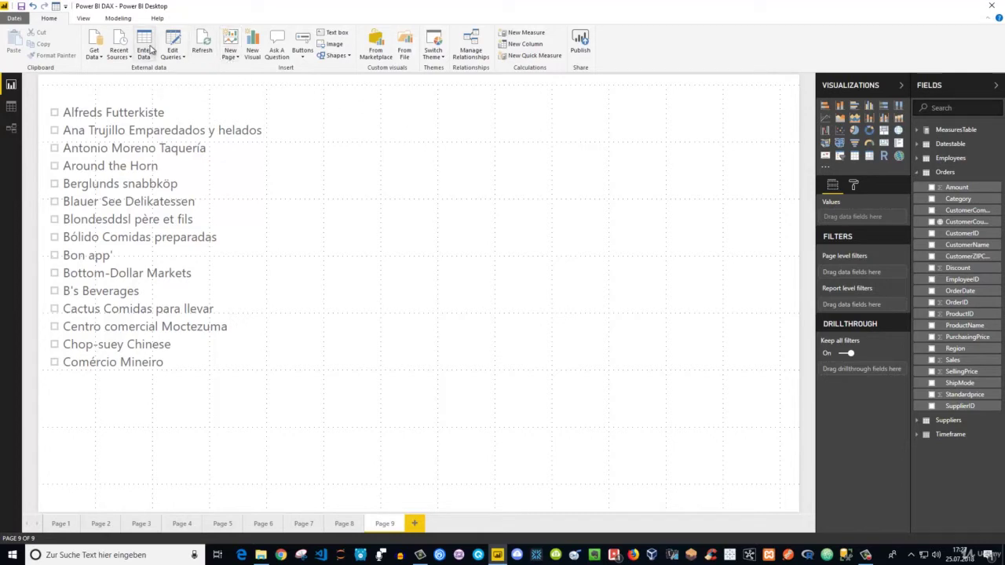
Create a new measure named Last Activity and begin its formula with SUMX(
{"action": "left_click", "coordinate": [114, 18]}
{"action": "left_click", "coordinate": [61, 43]}
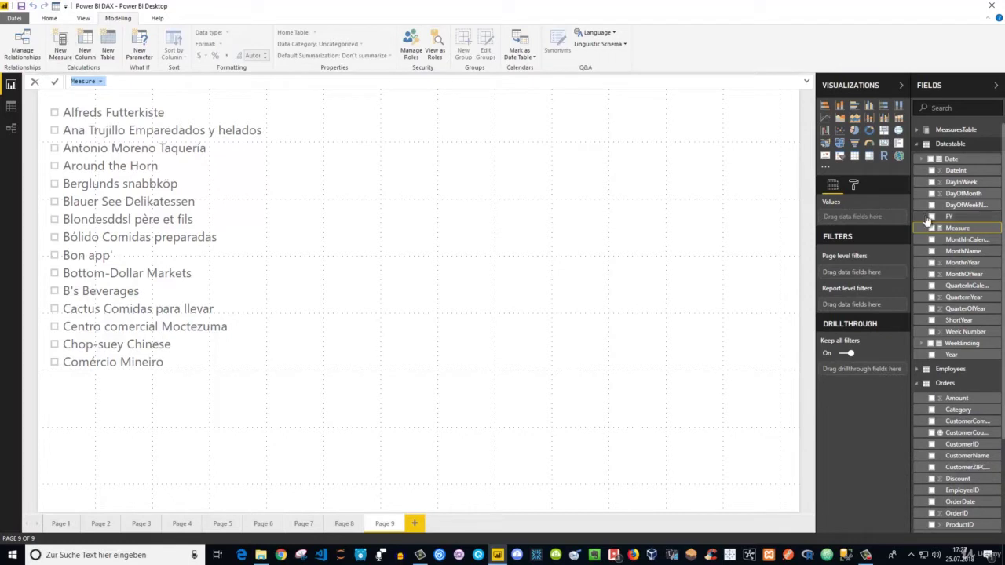
{"action": "type", "text": "L"}
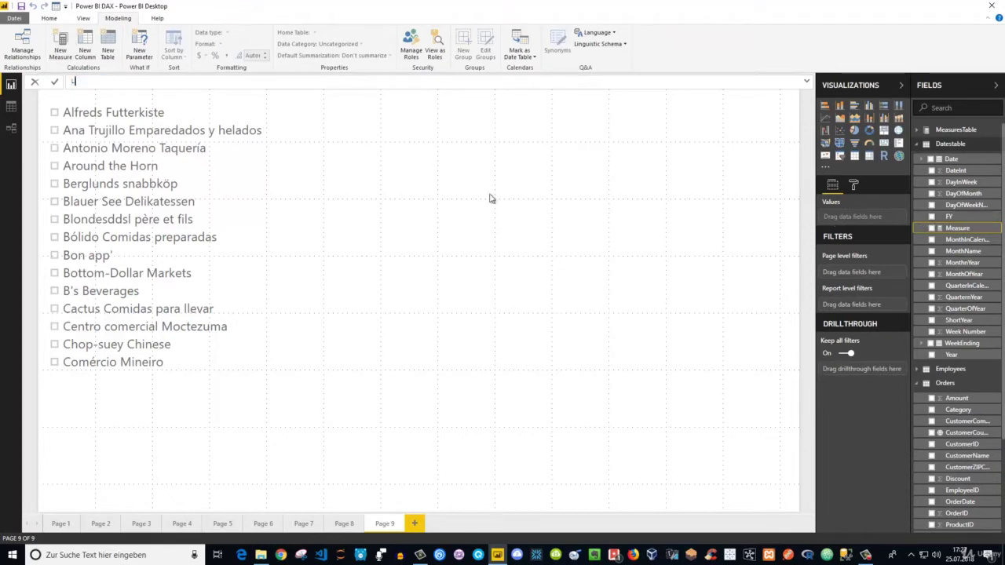
{"action": "type", "text": "ast 4ctivity = sum"}
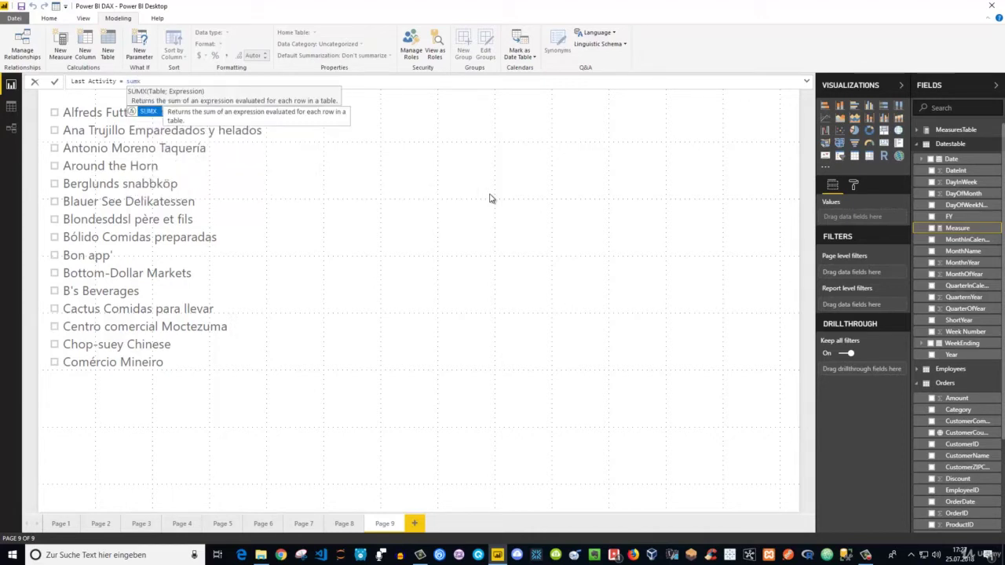
{"action": "type", "text": "x"}
{"action": "key", "text": "Tab"}
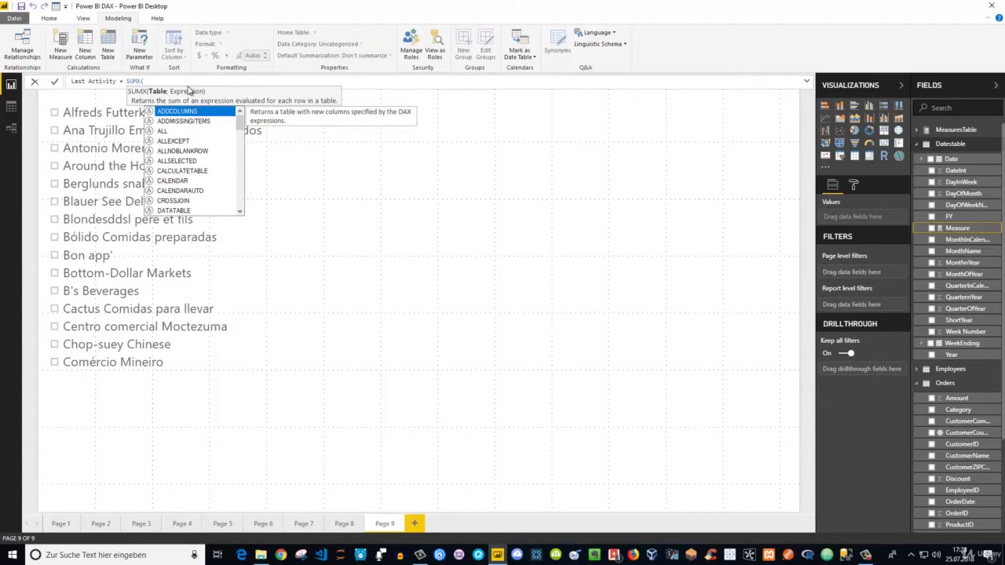
Use TOPN with an N value of 1 as SUMX's table argument, and open CALCULATETABLE( as the table inside it
{"action": "type", "text": "to"}
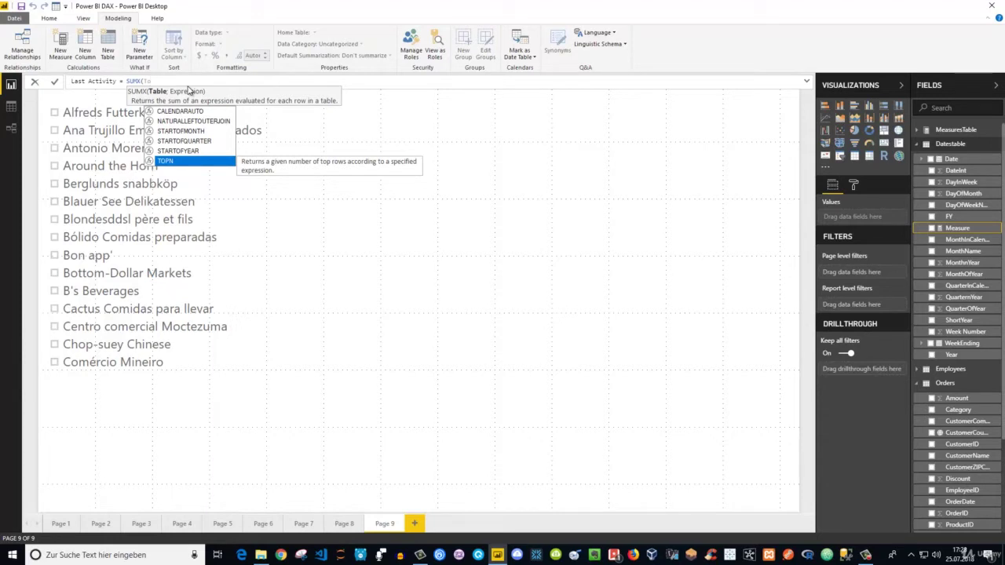
{"action": "key", "text": "Tab"}
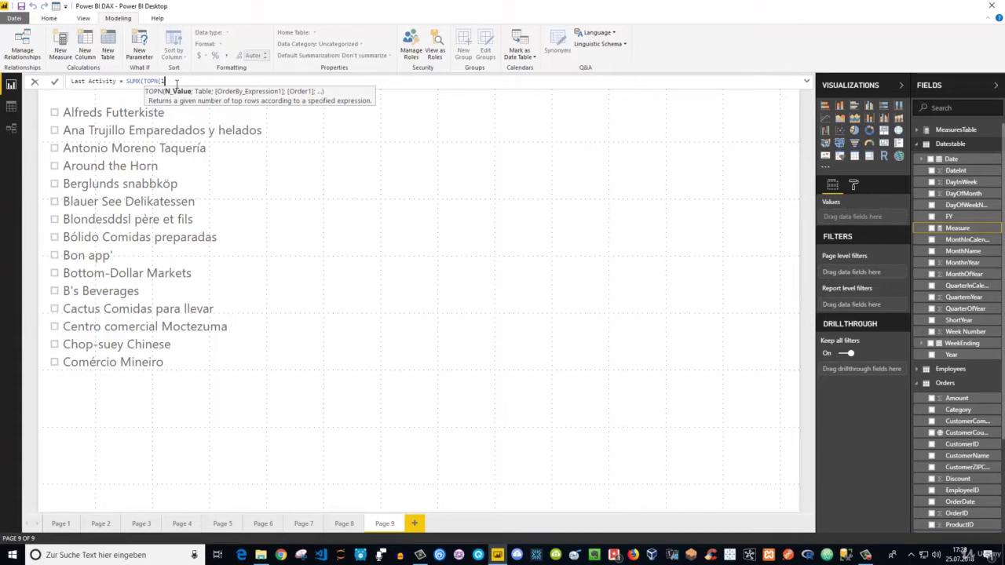
{"action": "type", "text": ";"}
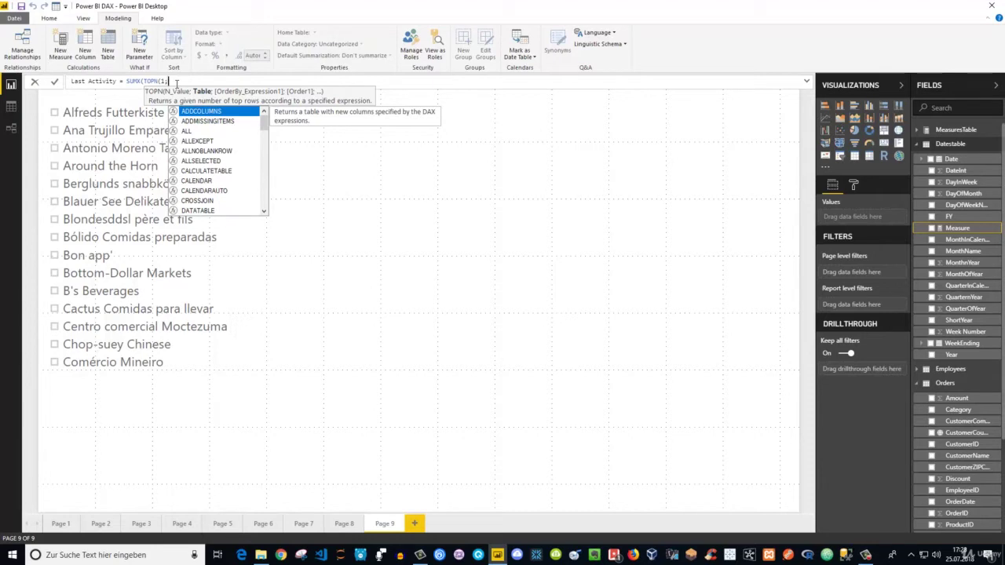
{"action": "type", "text": "ca"}
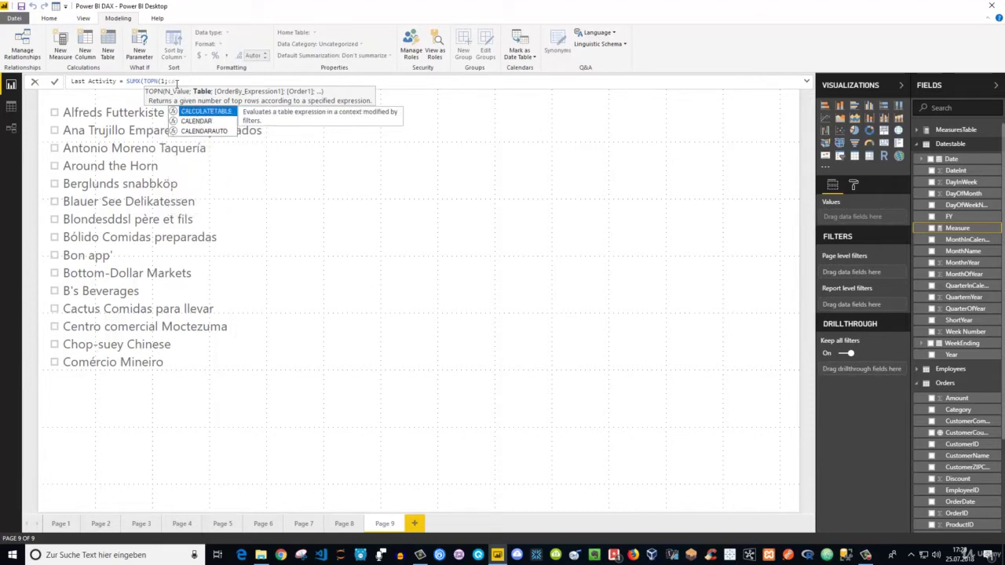
{"action": "key", "text": "Tab"}
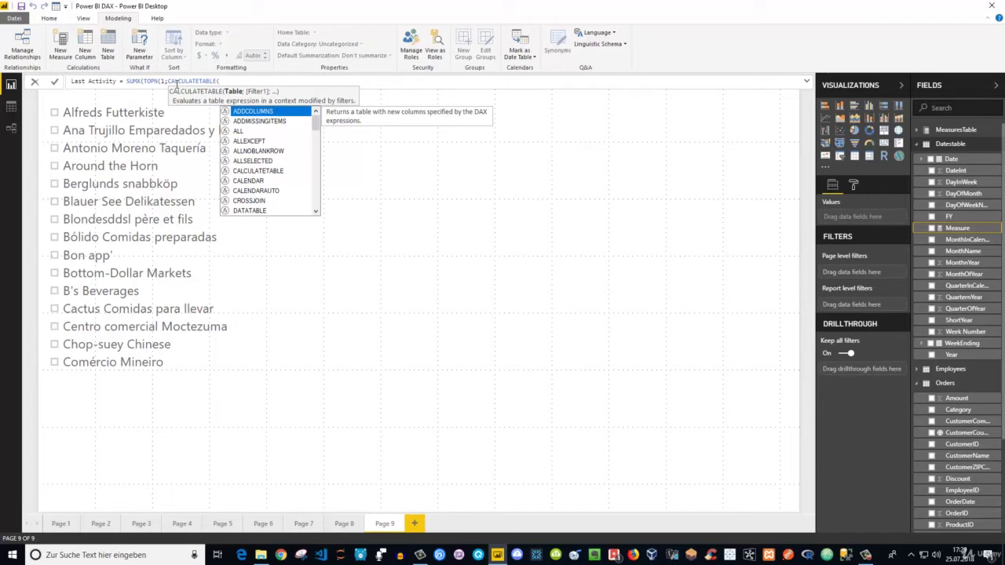
Nest SUMMARIZE over the Orders table inside CALCULATETABLE, grouped by Orders[OrderDate]
{"action": "type", "text": "SUMMARIZE("}
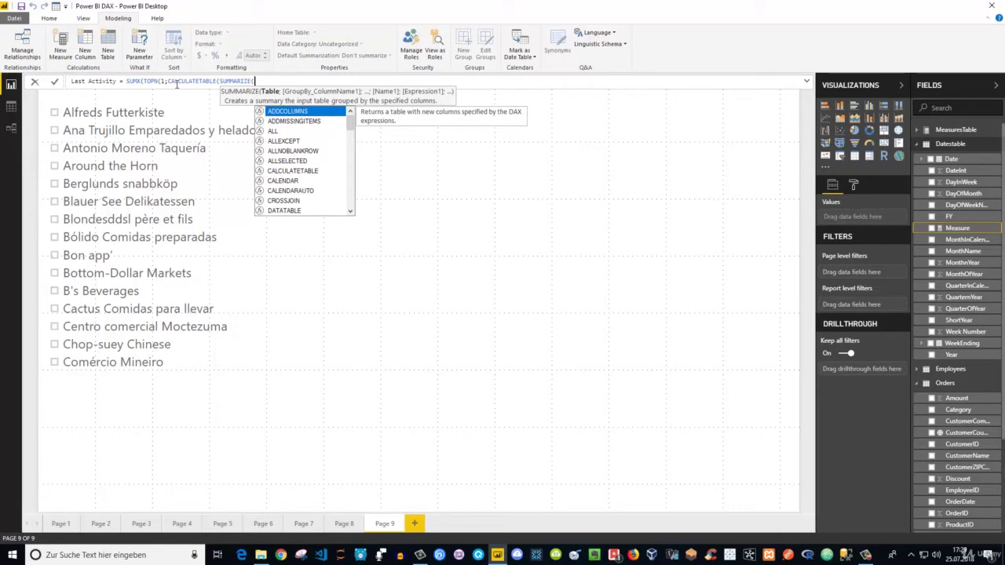
{"action": "type", "text": "Orders"}
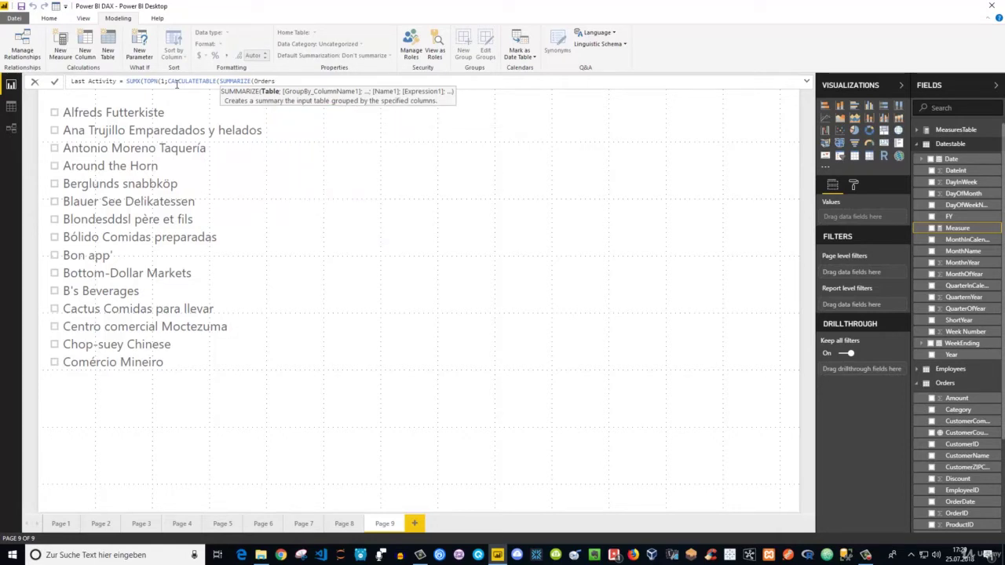
{"action": "type", "text": ";"}
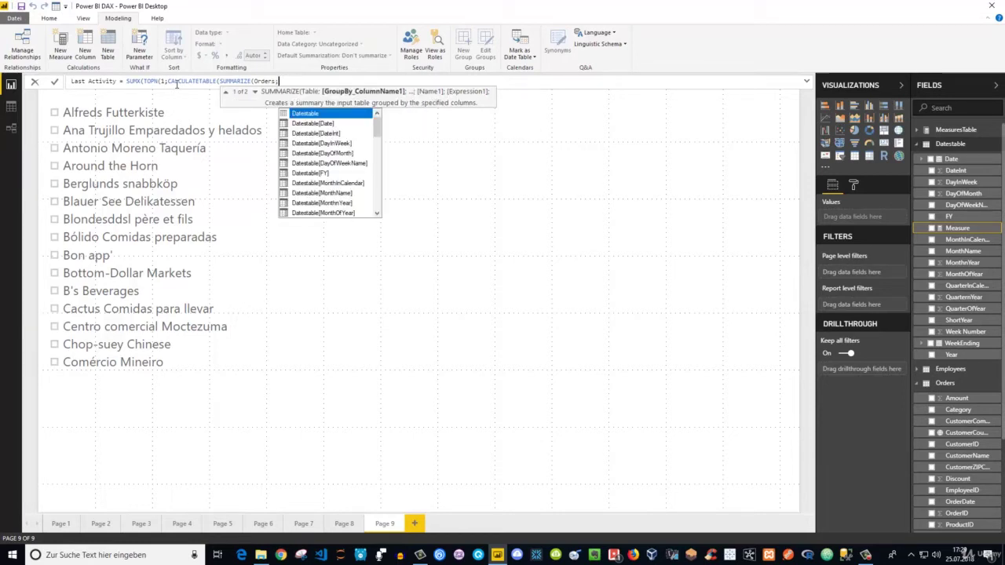
{"action": "type", "text": "ord"}
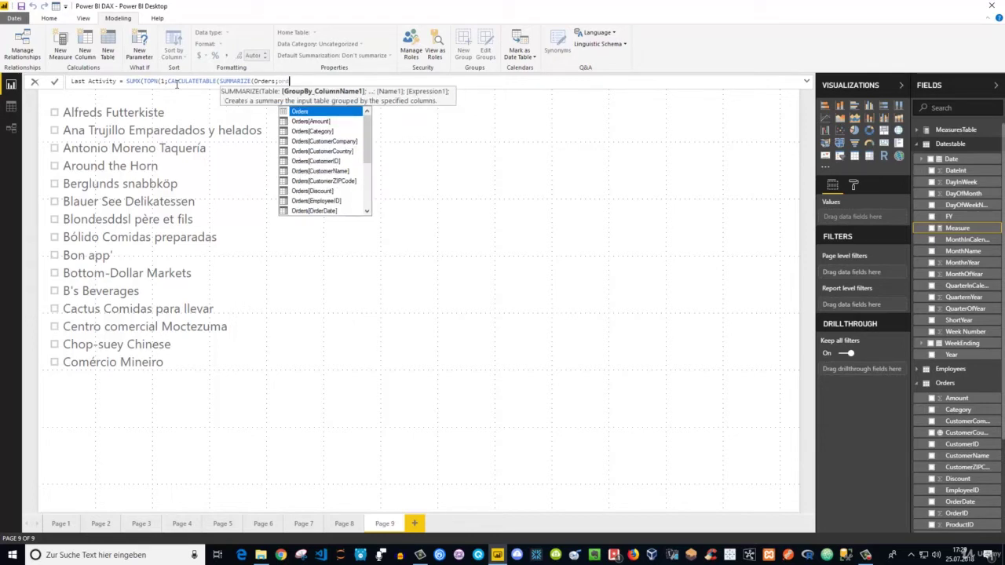
{"action": "key", "text": "Down"}
{"action": "key", "text": "Down"}
{"action": "key", "text": "Down"}
{"action": "key", "text": "Down"}
{"action": "key", "text": "Down"}
{"action": "key", "text": "Down"}
{"action": "key", "text": "Down"}
{"action": "key", "text": "Down"}
{"action": "key", "text": "Down"}
{"action": "key", "text": "Down"}
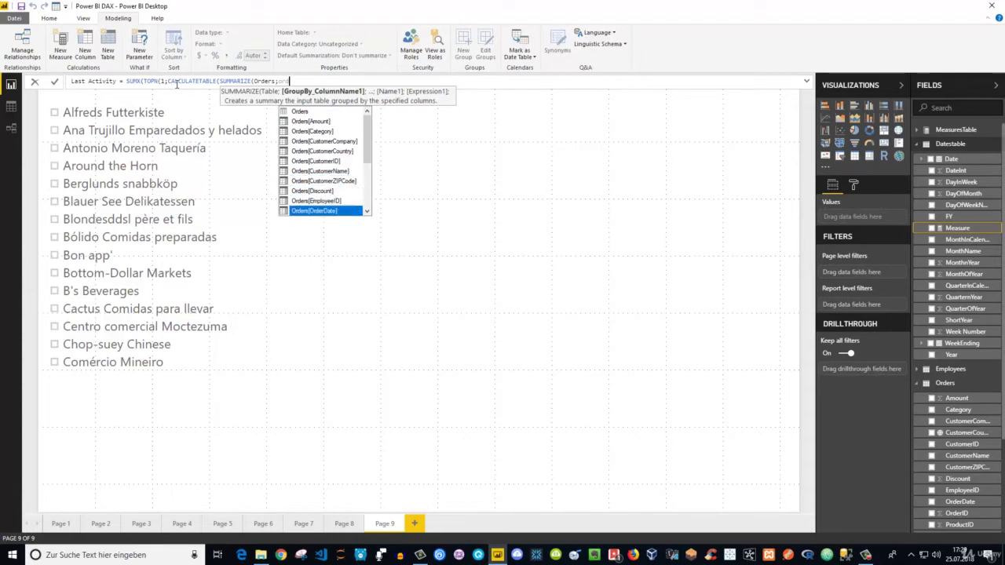
{"action": "key", "text": "Tab"}
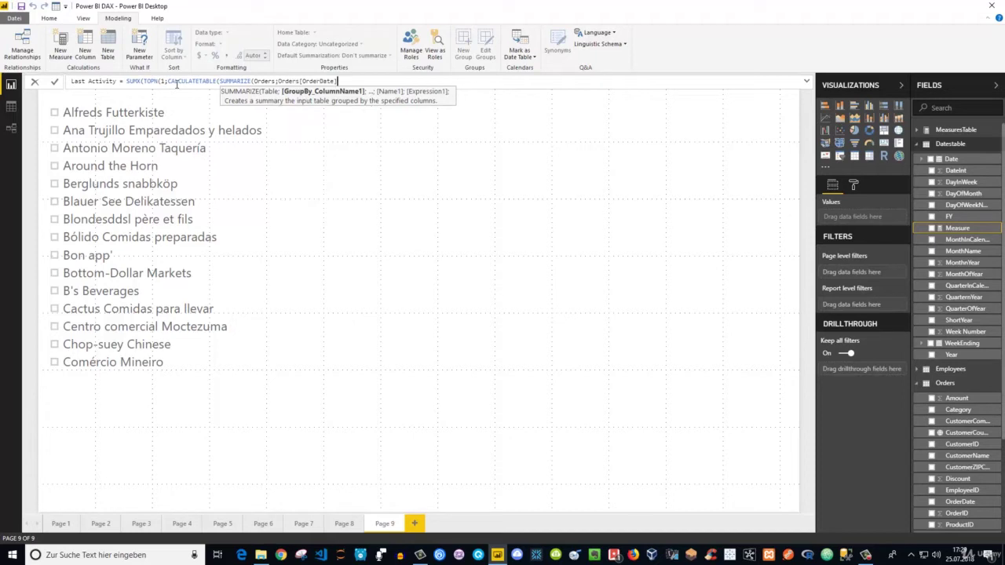
Close the SUMMARIZE call after its single grouping column and add a semicolon for CALCULATETABLE's filter argument
{"action": "type", "text": ")"}
{"action": "type", "text": ";"}
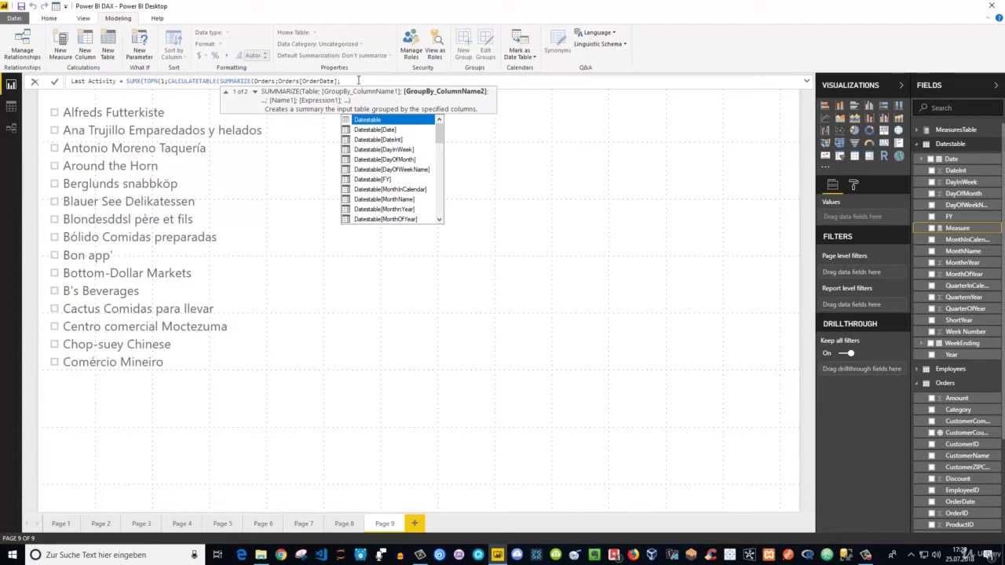
{"action": "key", "text": "BackSpace"}
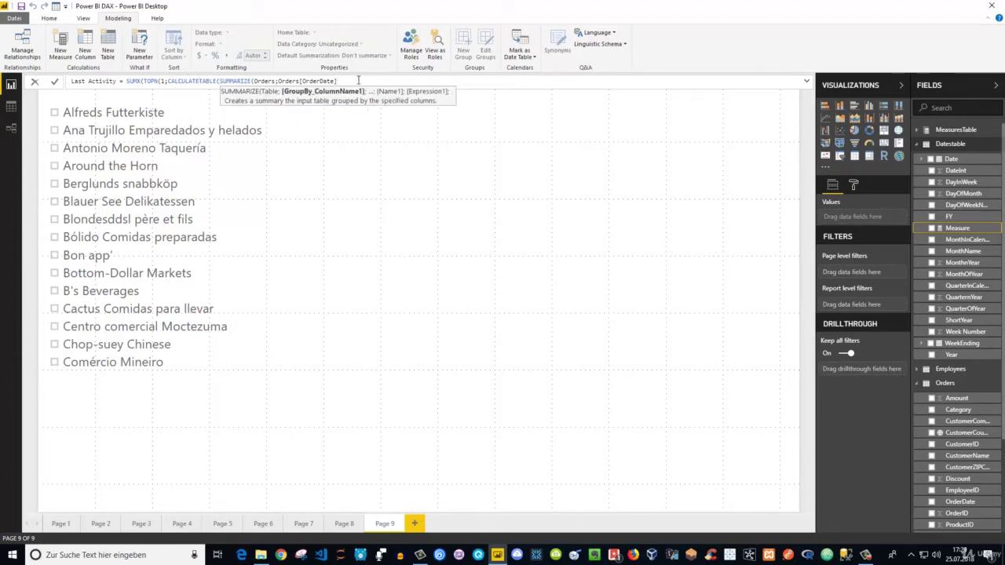
{"action": "type", "text": ")"}
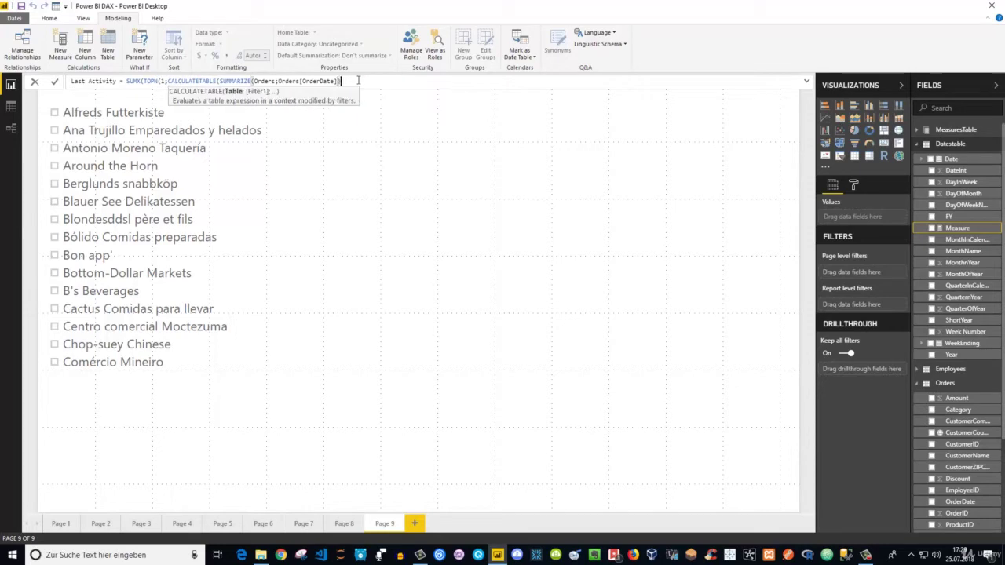
{"action": "type", "text": ";"}
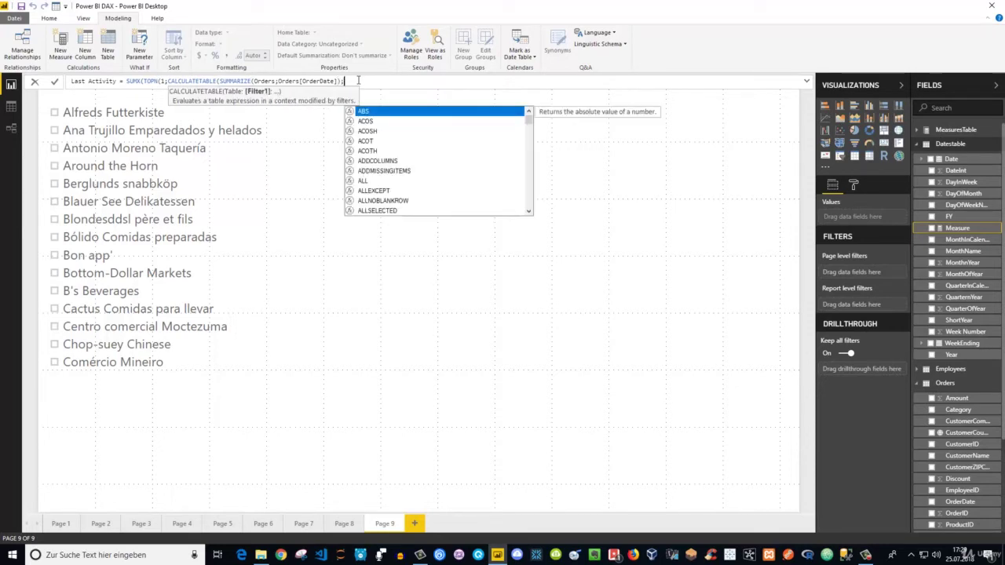
Filter CALCULATETABLE with ALL(Orders[ProductName]), close the call, and add a semicolon for TOPN's order-by expression
{"action": "type", "text": "All"}
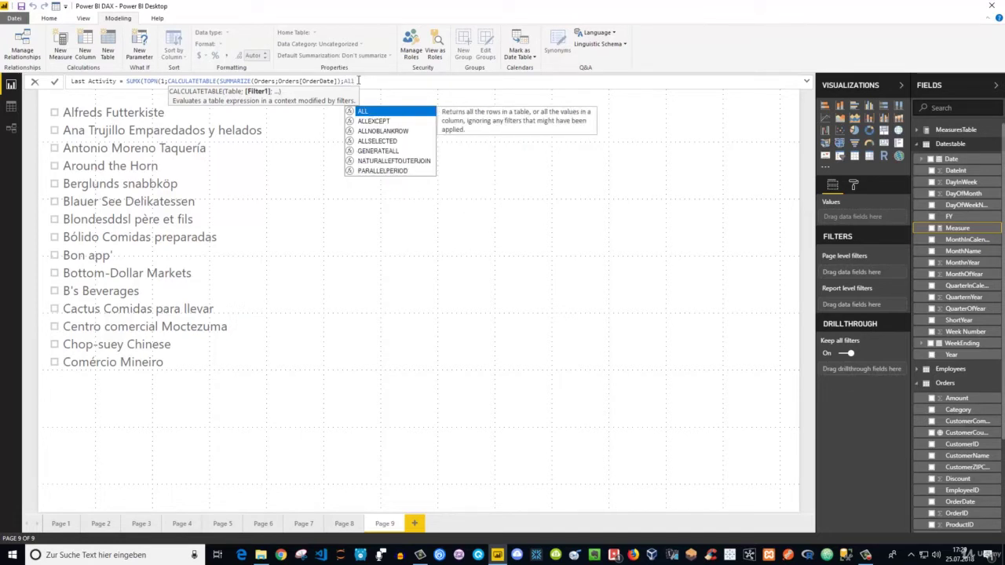
{"action": "type", "text": "("}
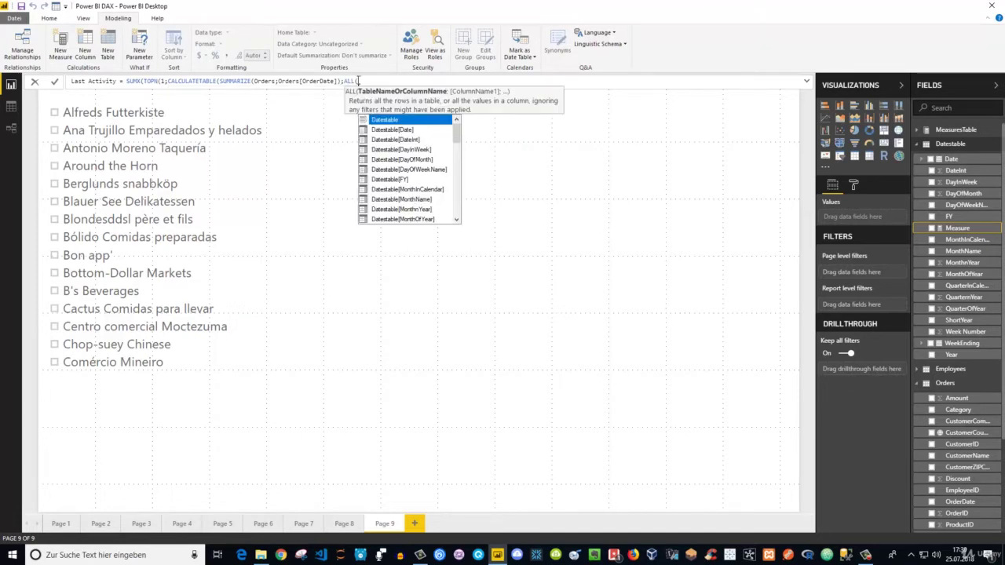
{"action": "type", "text": "Orders[ProductName]"}
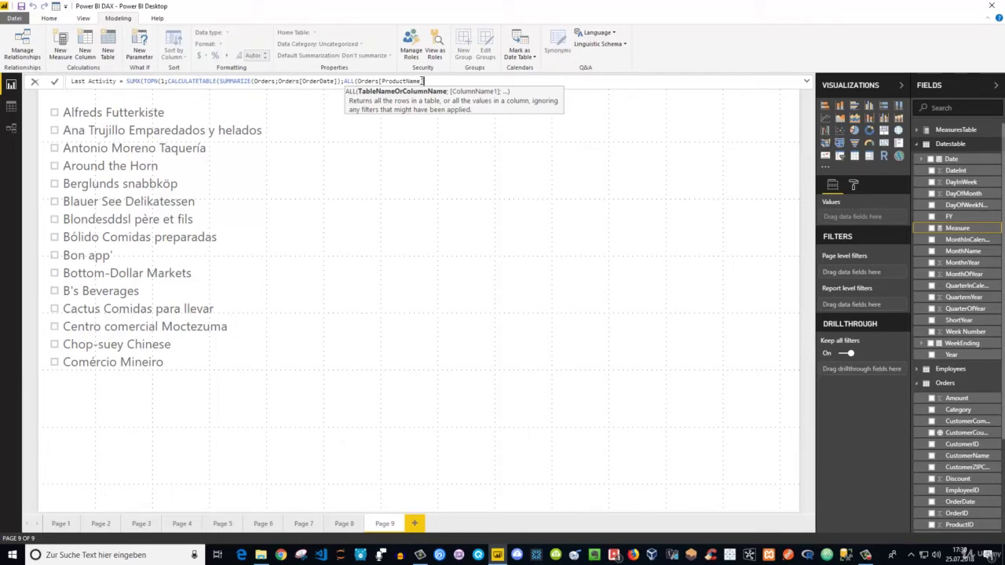
{"action": "type", "text": ")"}
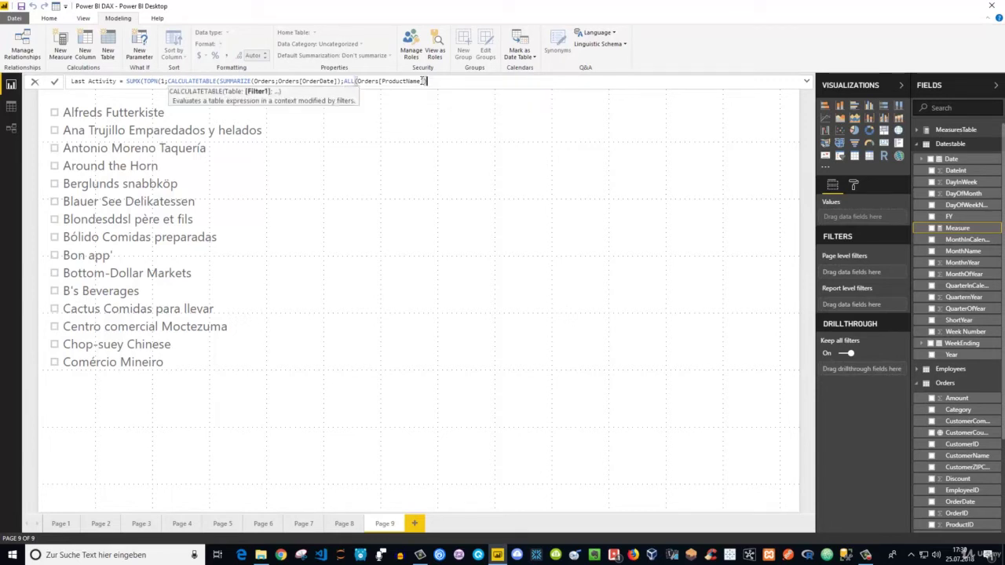
{"action": "type", "text": ")"}
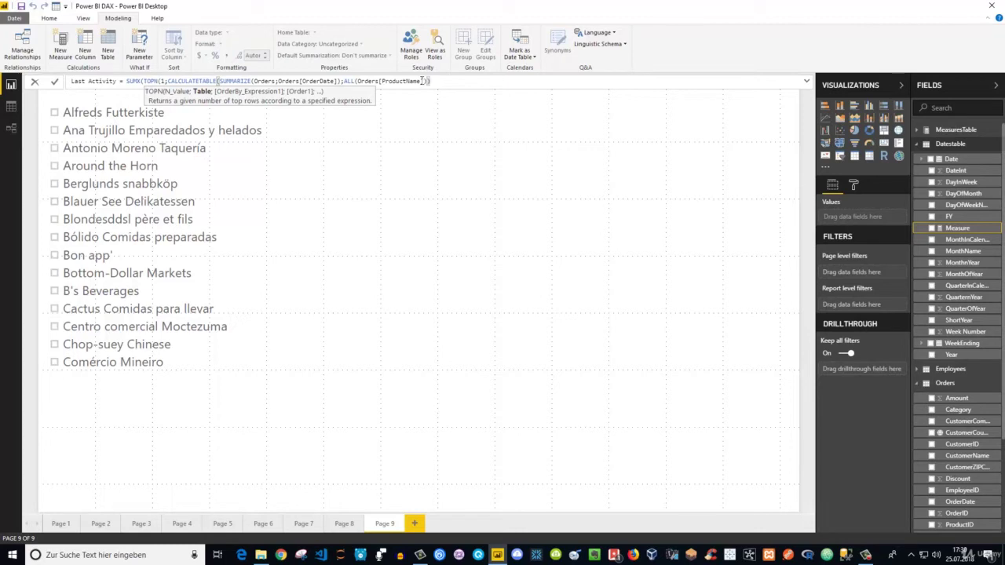
{"action": "type", "text": ";"}
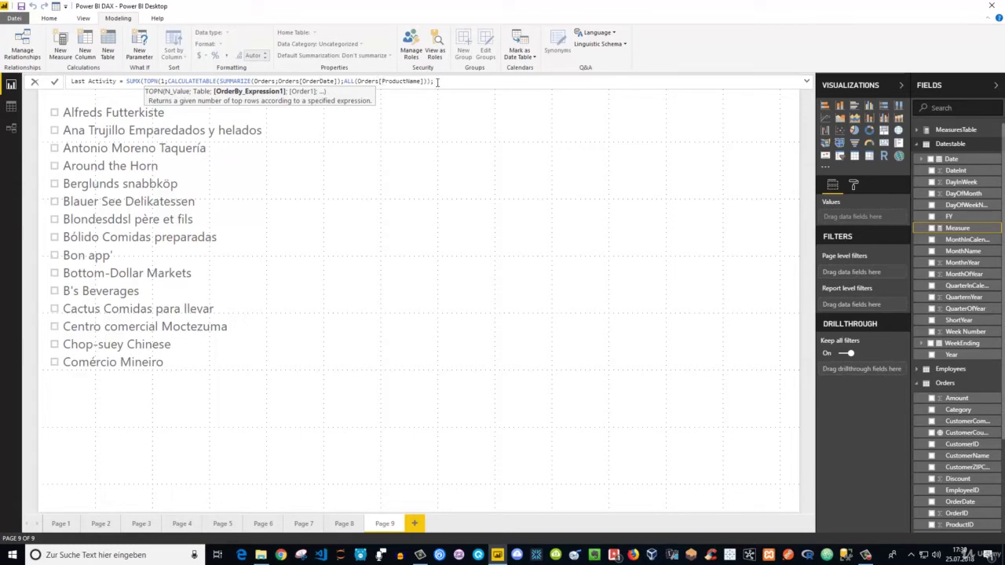
Order the TOPN table by Orders[OrderDate] with DESC and close the TOPN call
{"action": "type", "text": "or"}
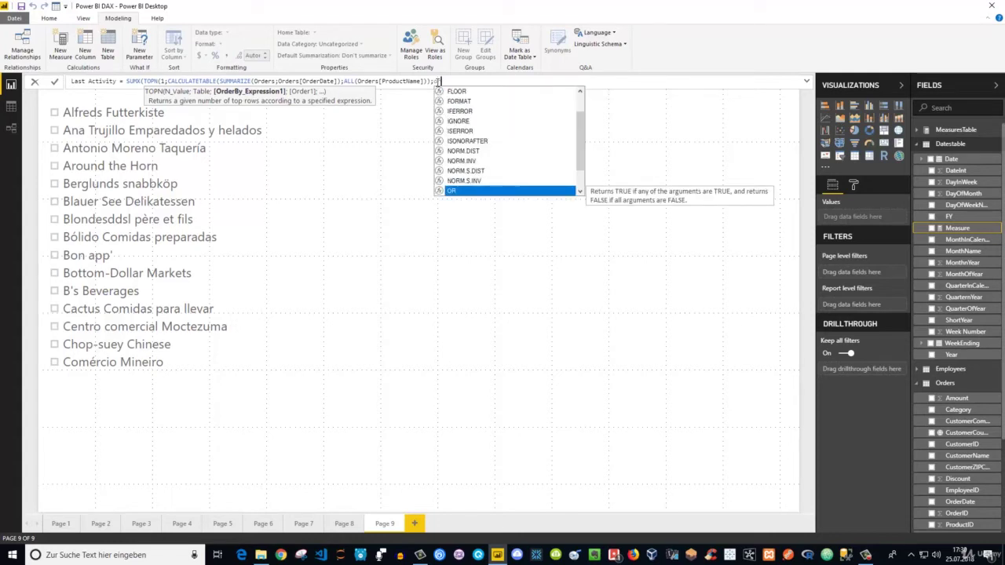
{"action": "key", "text": "BackSpace"}
{"action": "key", "text": "BackSpace"}
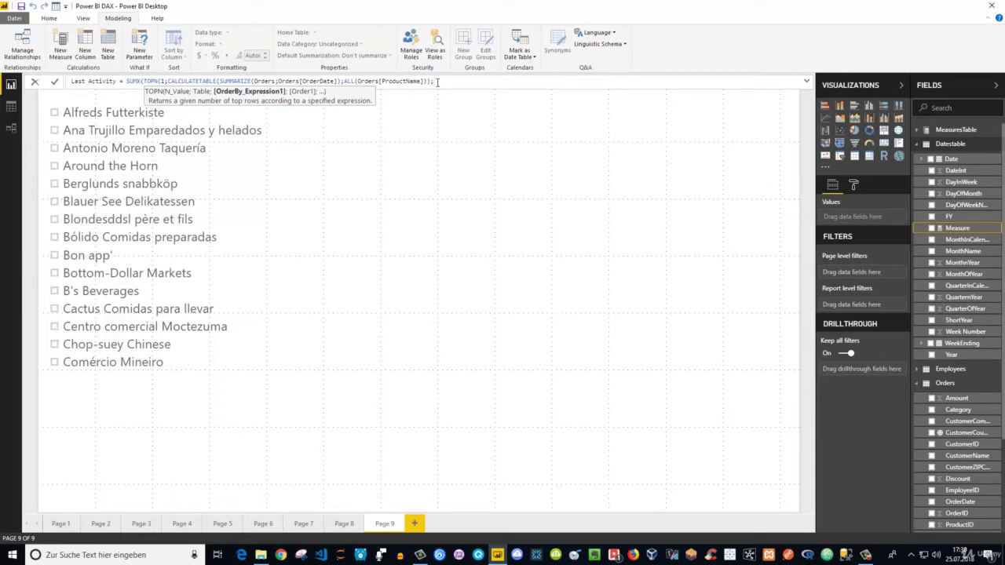
{"action": "type", "text": "da"}
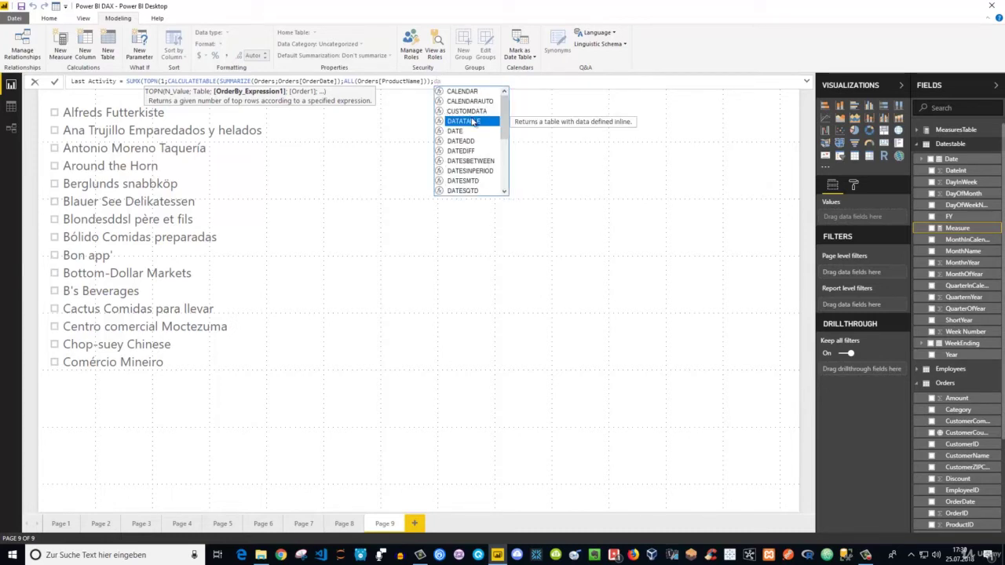
{"action": "scroll", "coordinate": [471, 125], "scroll_direction": "down", "scroll_amount": 1}
{"action": "scroll", "coordinate": [471, 126], "scroll_direction": "down", "scroll_amount": 4}
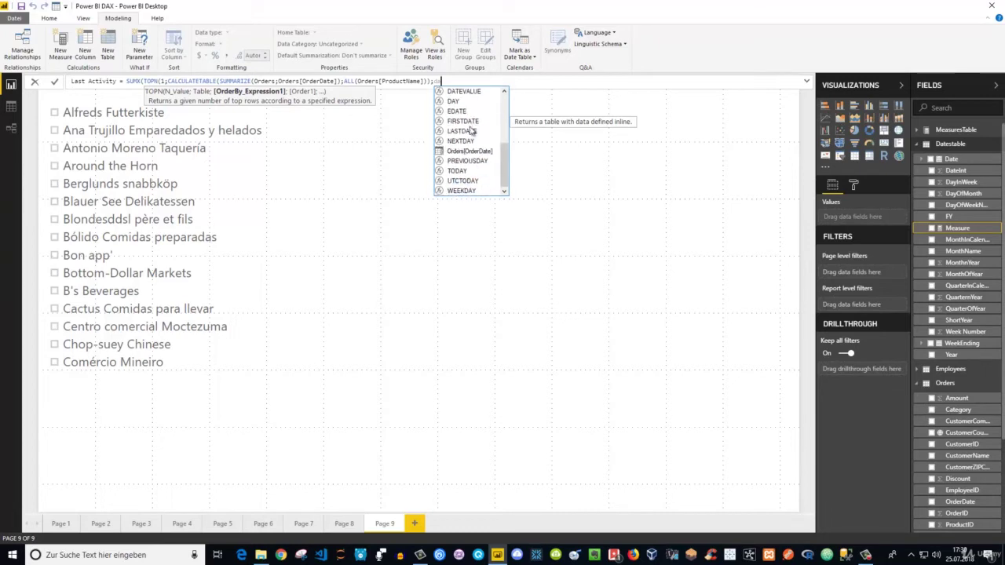
{"action": "left_click", "coordinate": [460, 153]}
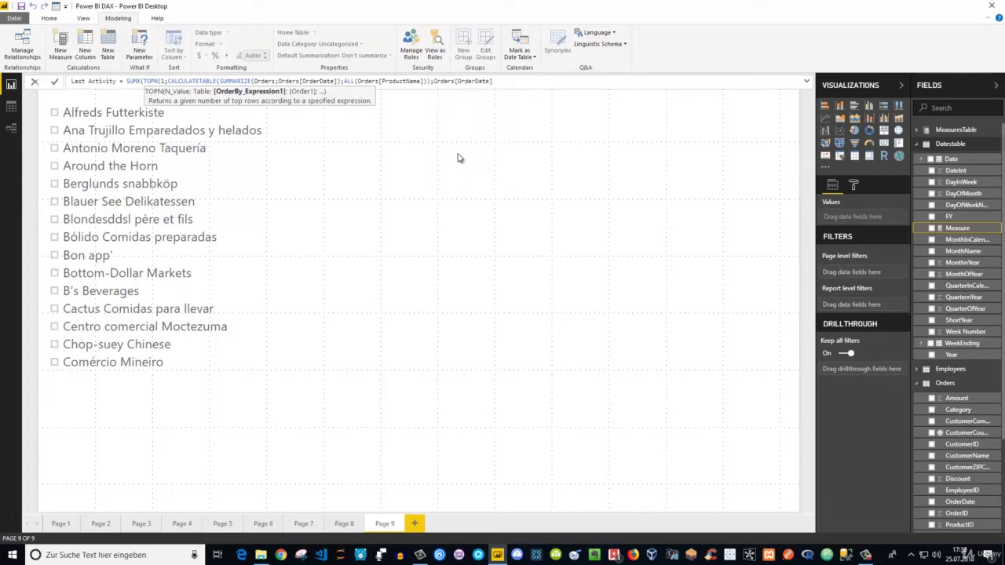
{"action": "type", "text": ";De"}
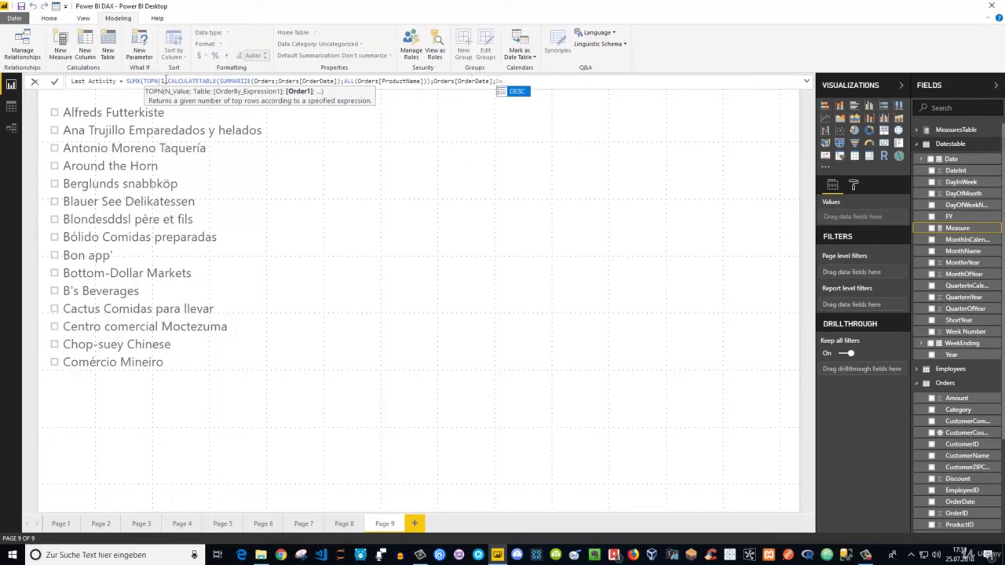
{"action": "key", "text": "Tab"}
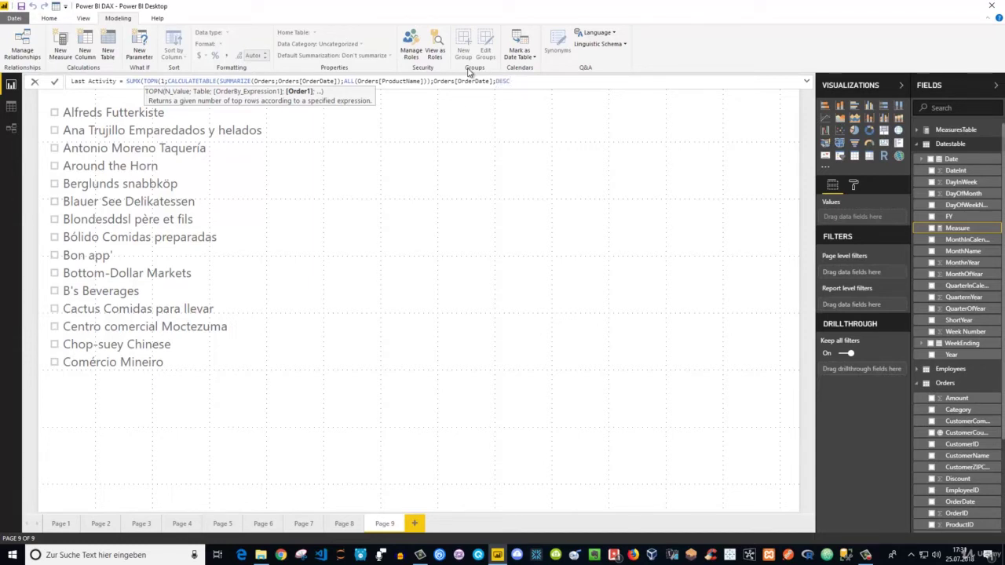
{"action": "type", "text": ")"}
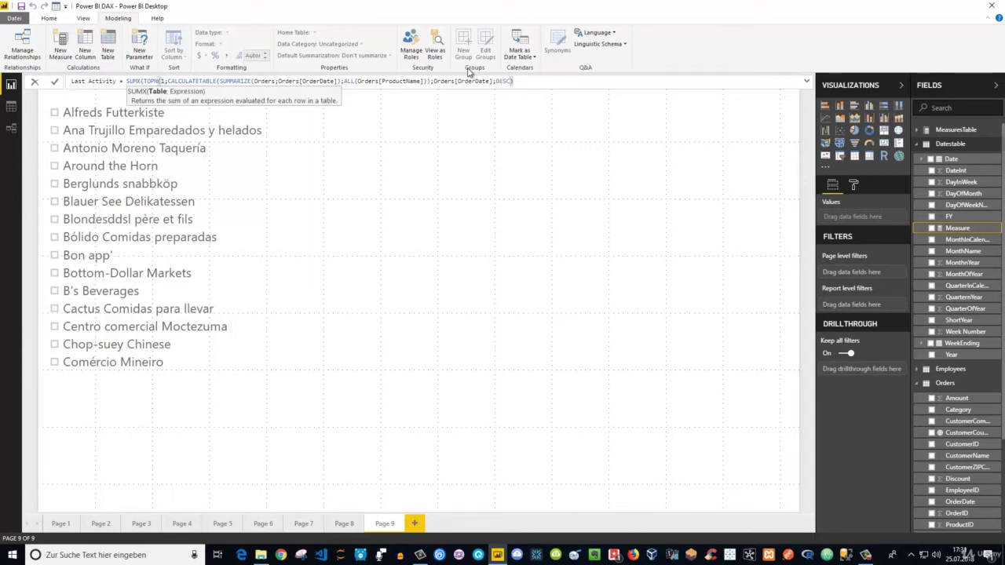
Use the [TotalSales] measure as SUMX's expression, close the formula, and commit the Last Activity measure
{"action": "type", "text": ";To"}
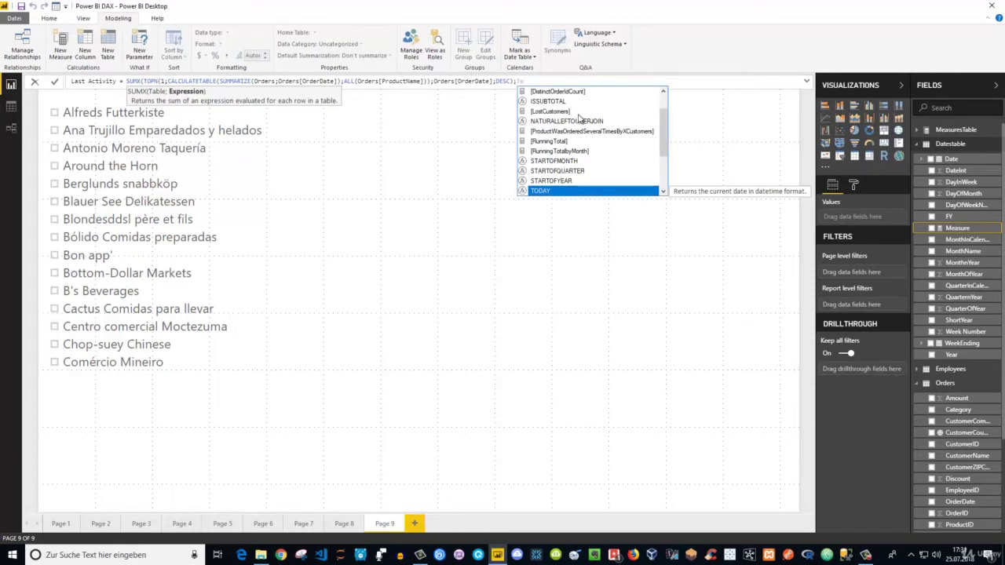
{"action": "scroll", "coordinate": [579, 119], "scroll_direction": "down", "scroll_amount": 2}
{"action": "scroll", "coordinate": [569, 146], "scroll_direction": "down", "scroll_amount": 1}
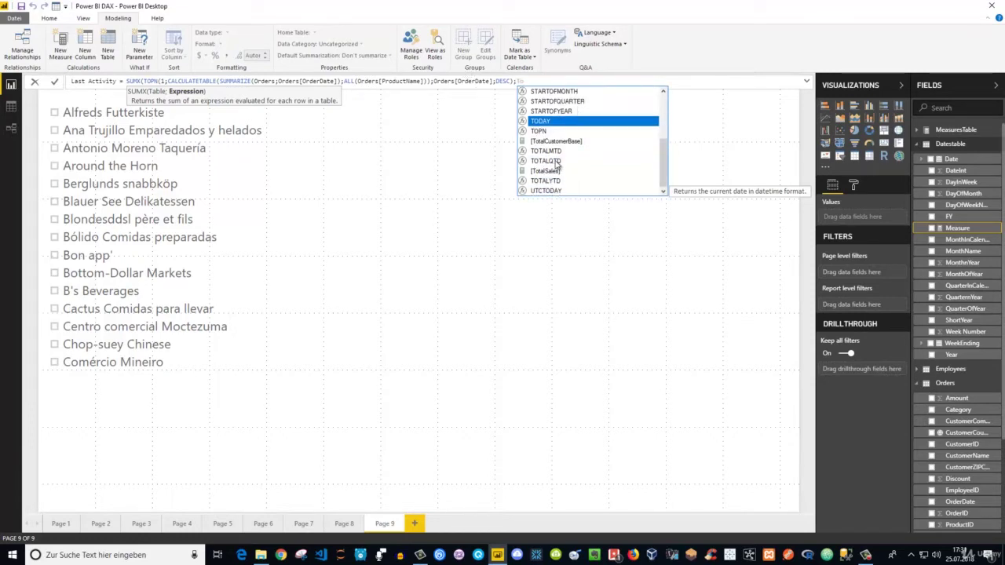
{"action": "left_click", "coordinate": [554, 170]}
{"action": "key", "text": "Tab"}
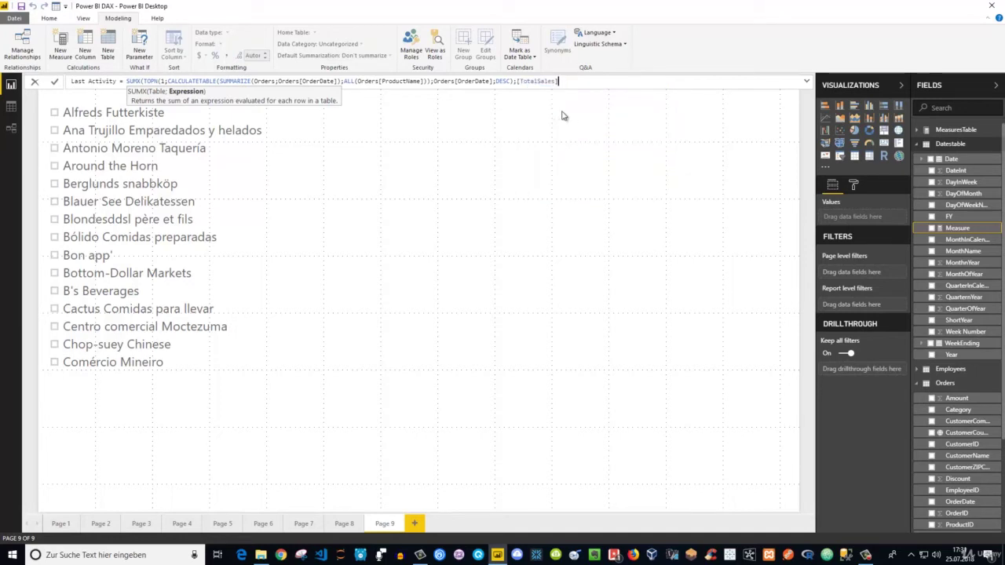
{"action": "type", "text": ")"}
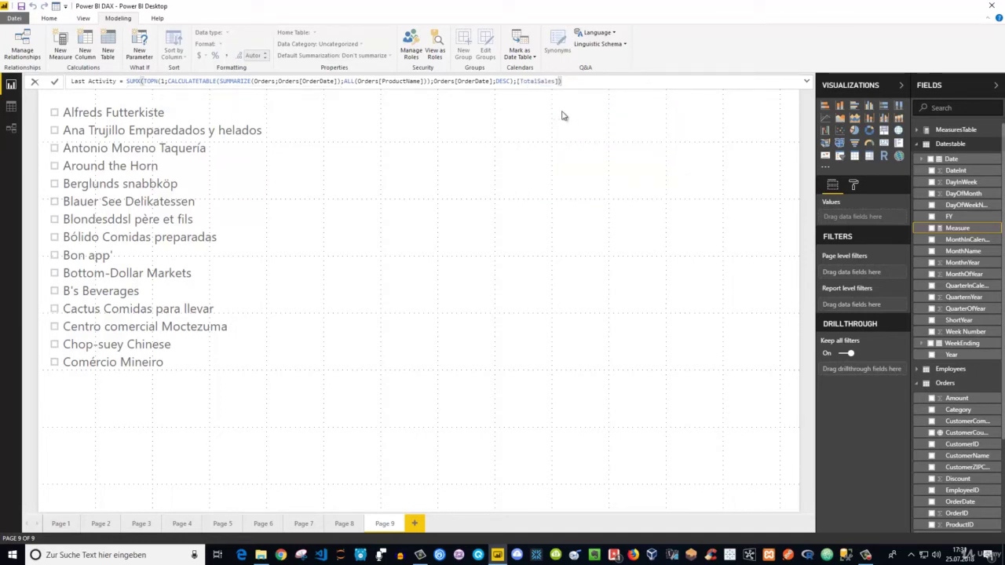
{"action": "key", "text": "Return"}
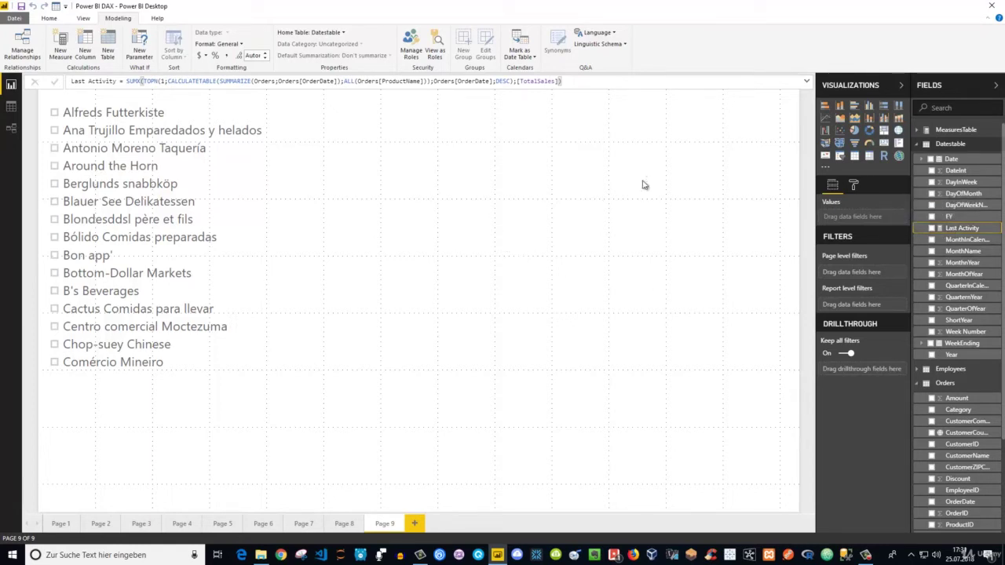
Add a clustered column chart beside the company slicer with Last Activity as its value
{"action": "left_click", "coordinate": [578, 152]}
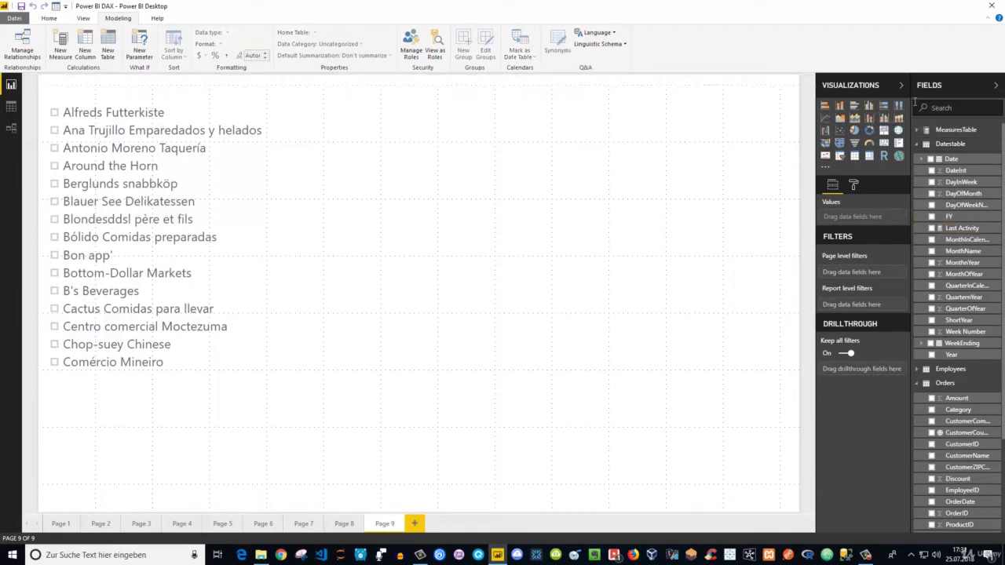
{"action": "left_click", "coordinate": [869, 106]}
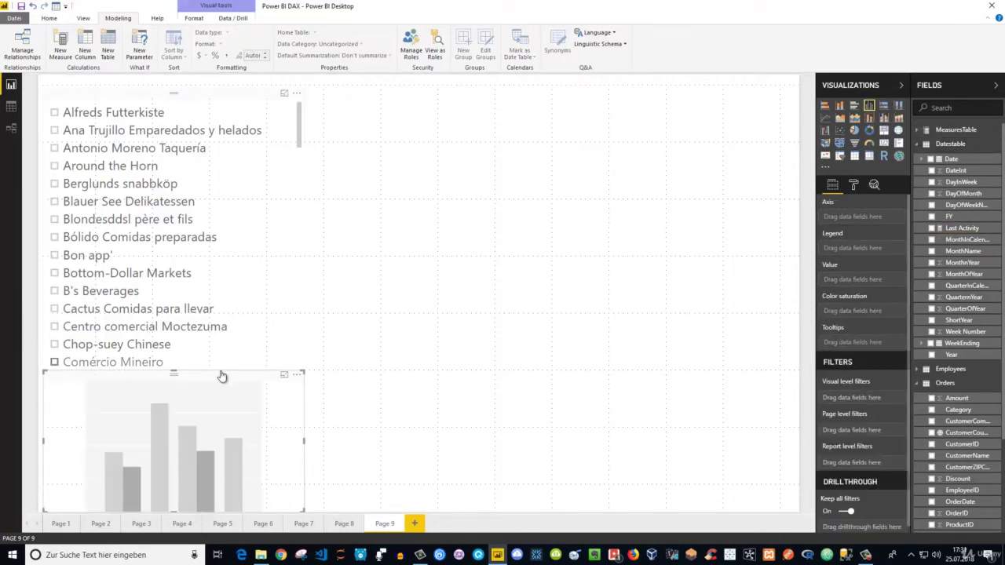
{"action": "left_click_drag", "start_coordinate": [239, 385], "coordinate": [523, 146]}
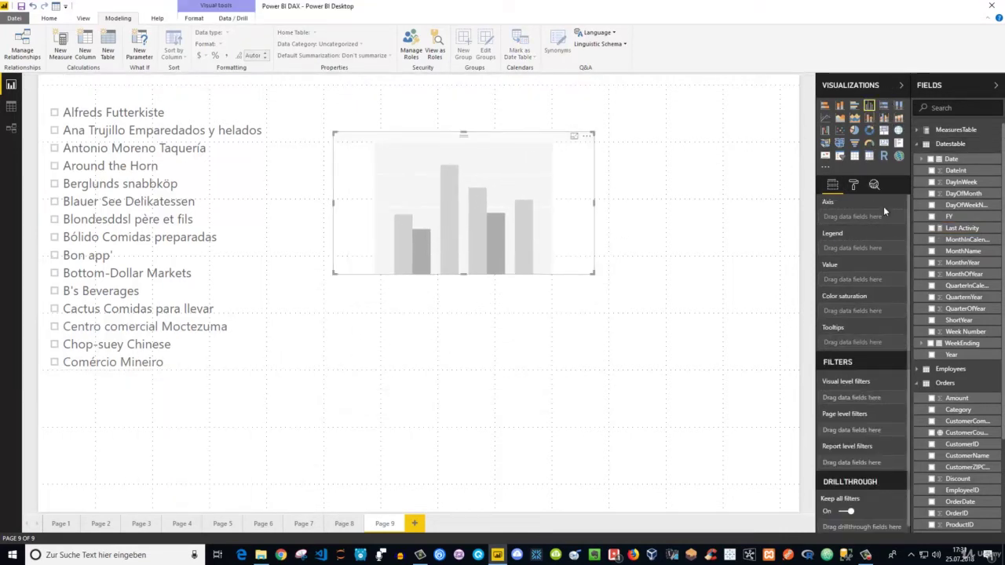
{"action": "left_click", "coordinate": [932, 228]}
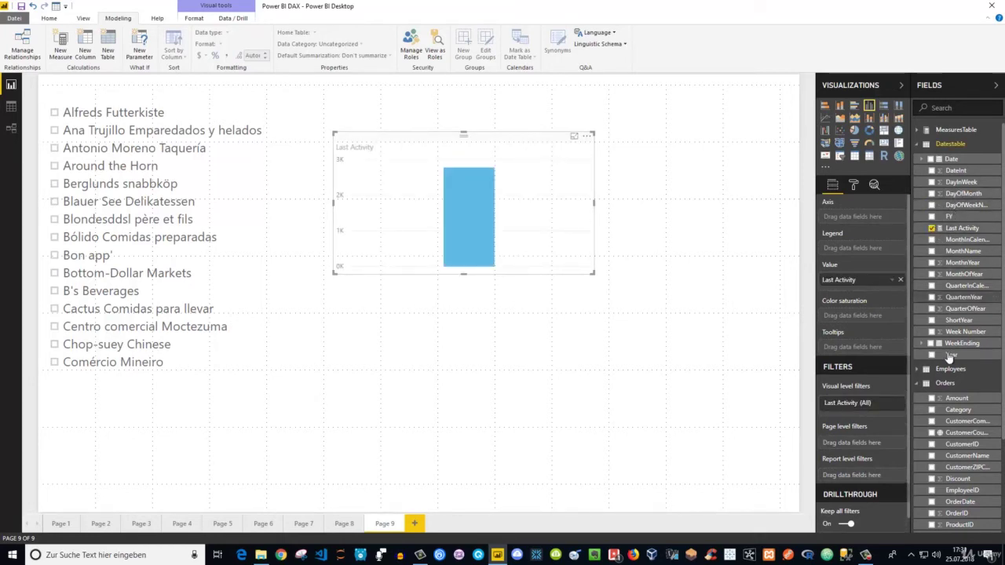
Widen the field list and use ProductName from Orders as the column chart's axis, keeping only Last Activity as its value
{"action": "scroll", "coordinate": [951, 393], "scroll_direction": "down", "scroll_amount": 1}
{"action": "scroll", "coordinate": [951, 393], "scroll_direction": "down", "scroll_amount": 1}
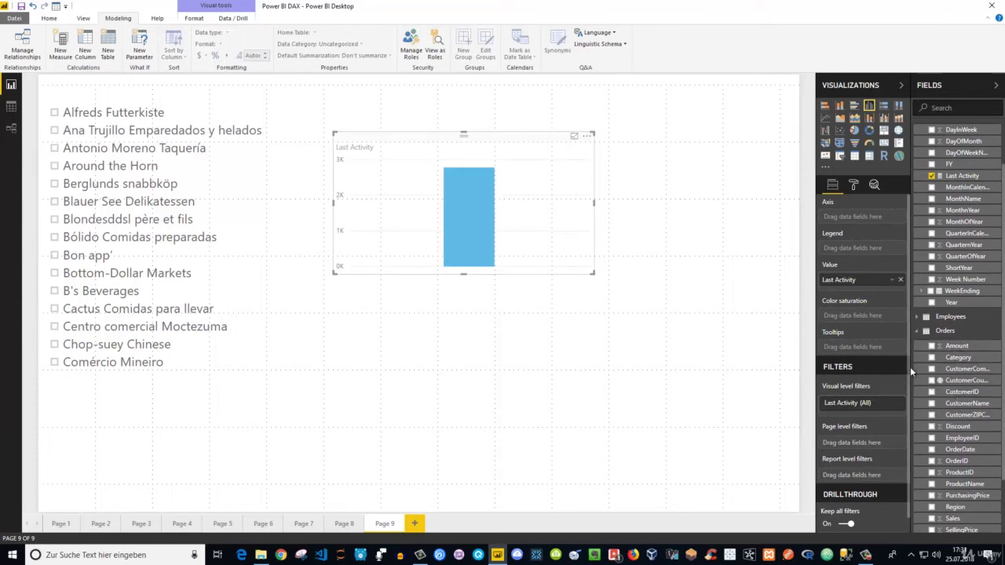
{"action": "left_click_drag", "start_coordinate": [909, 366], "coordinate": [887, 362]}
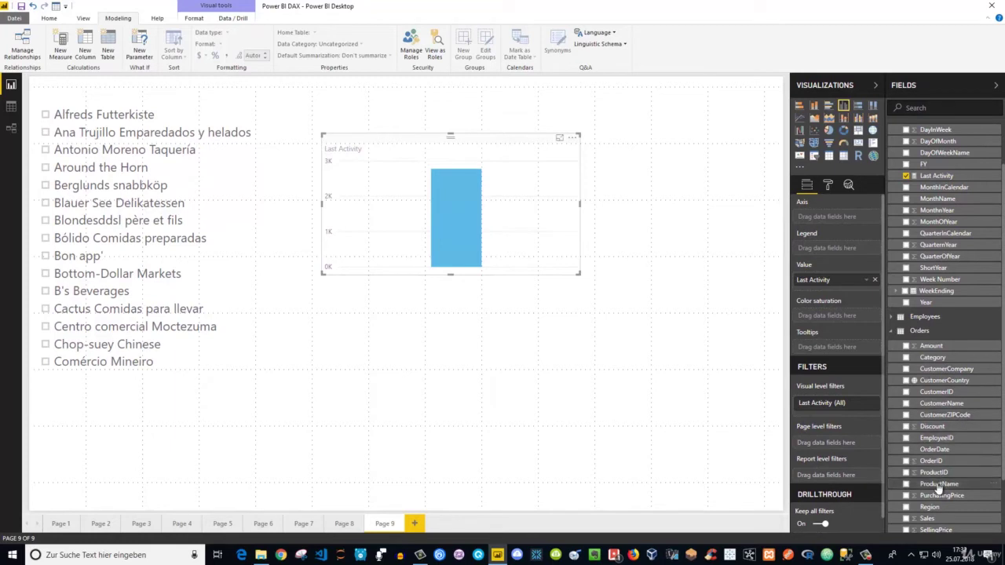
{"action": "left_click_drag", "start_coordinate": [939, 488], "coordinate": [864, 280]}
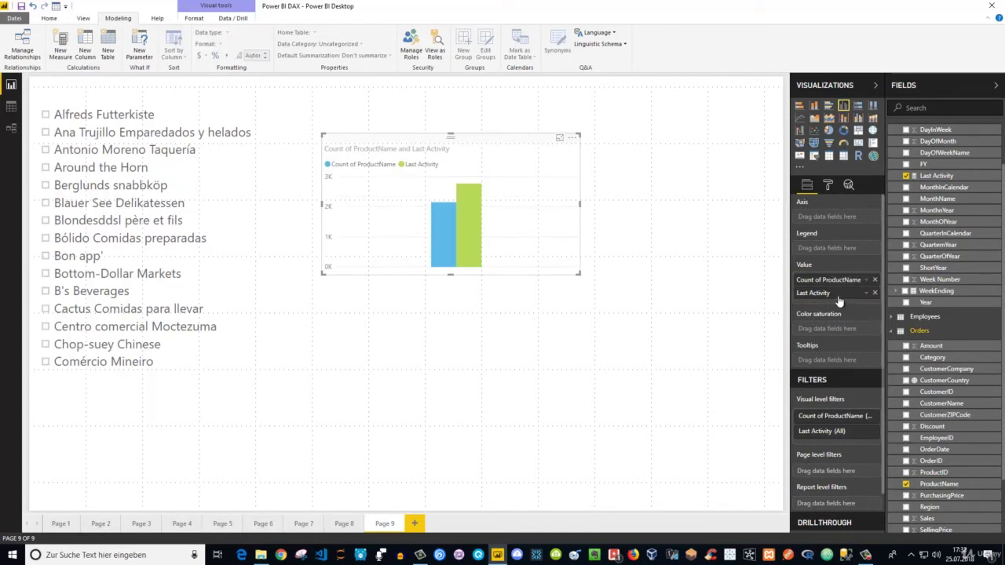
{"action": "left_click", "coordinate": [874, 280]}
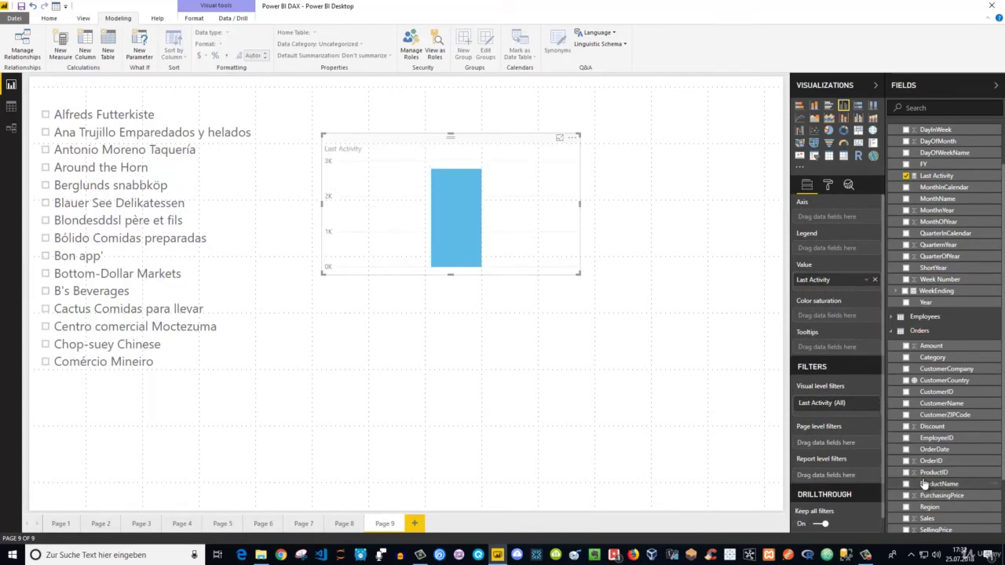
{"action": "left_click", "coordinate": [906, 484]}
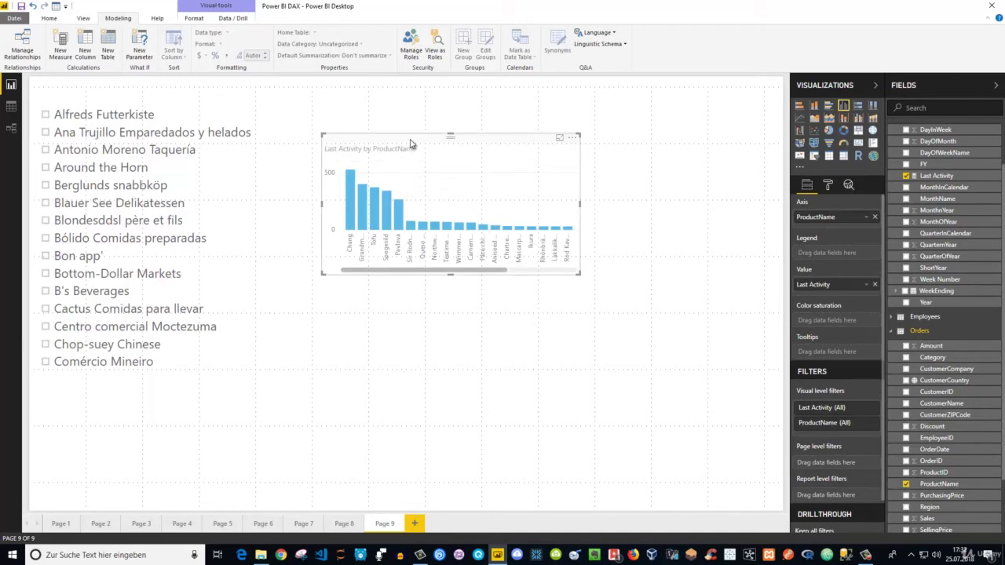
Move the Last Activity by ProductName chart next to the slicer and enlarge it in width and height
{"action": "left_click_drag", "start_coordinate": [390, 131], "coordinate": [361, 107]}
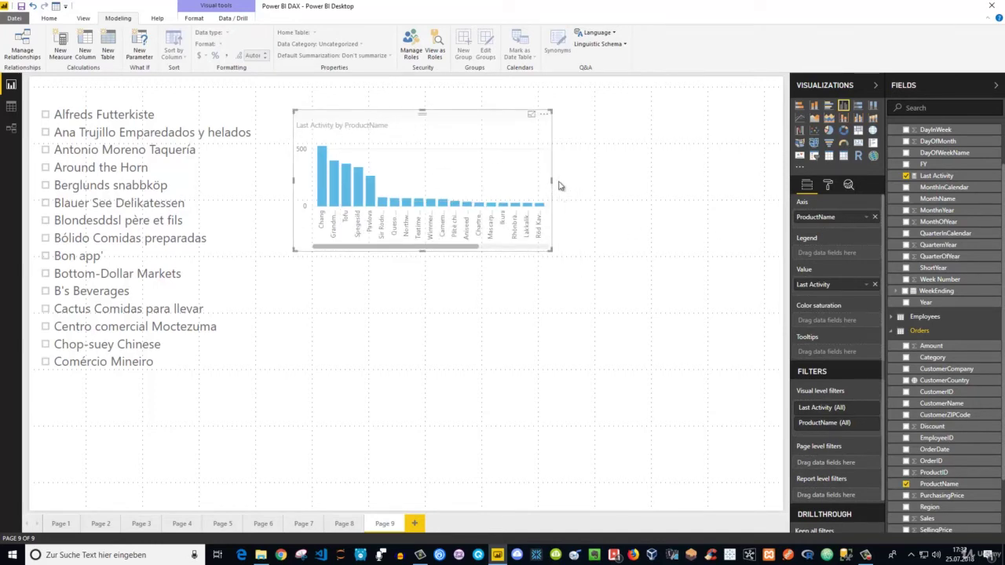
{"action": "left_click_drag", "start_coordinate": [552, 182], "coordinate": [679, 182]}
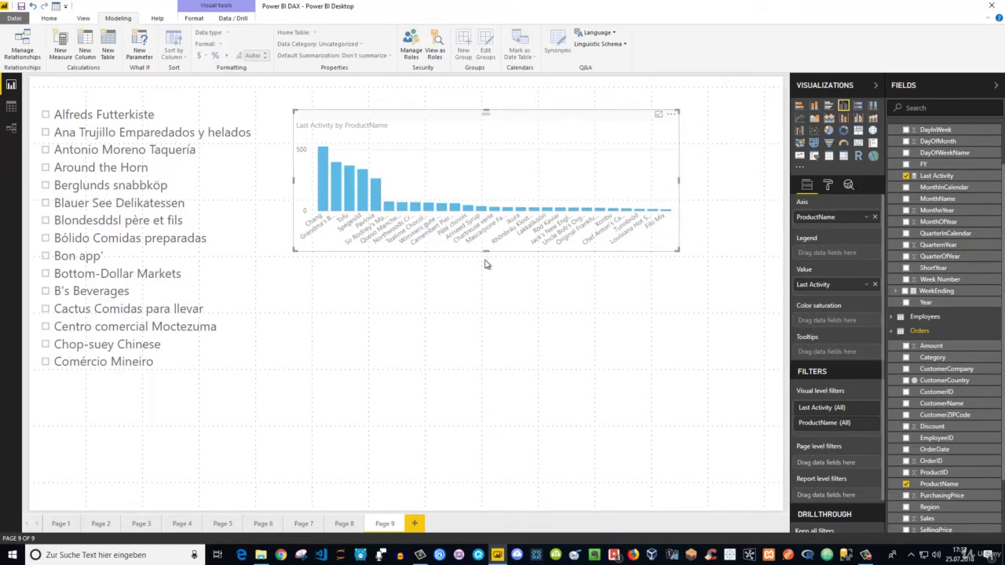
{"action": "left_click_drag", "start_coordinate": [486, 252], "coordinate": [482, 298]}
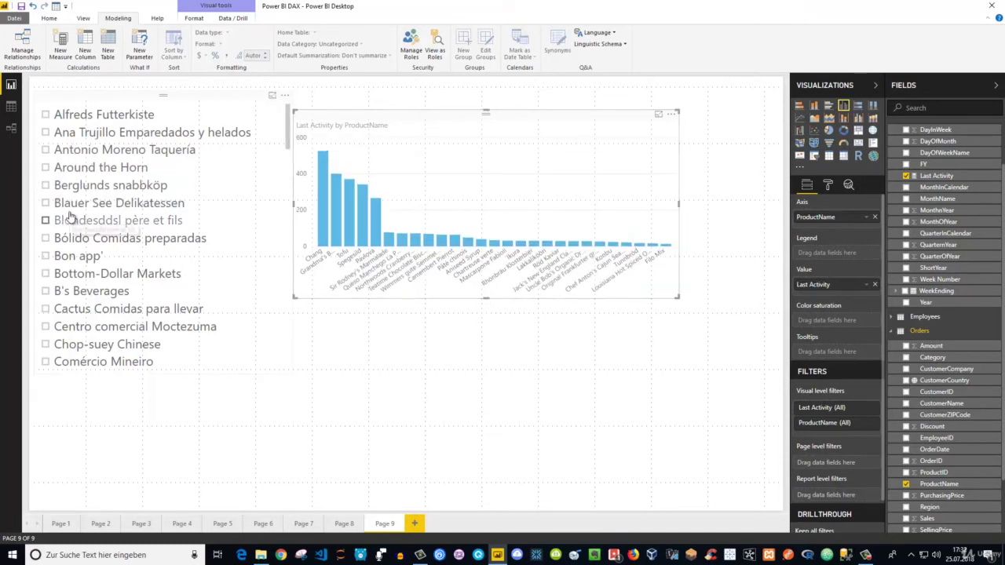
Compare the chart for Alfreds Futterkiste and Ana Trujillo Emparedados y helados, show the Last Activity formula, and end on Alfreds Futterkiste
{"action": "left_click", "coordinate": [45, 116]}
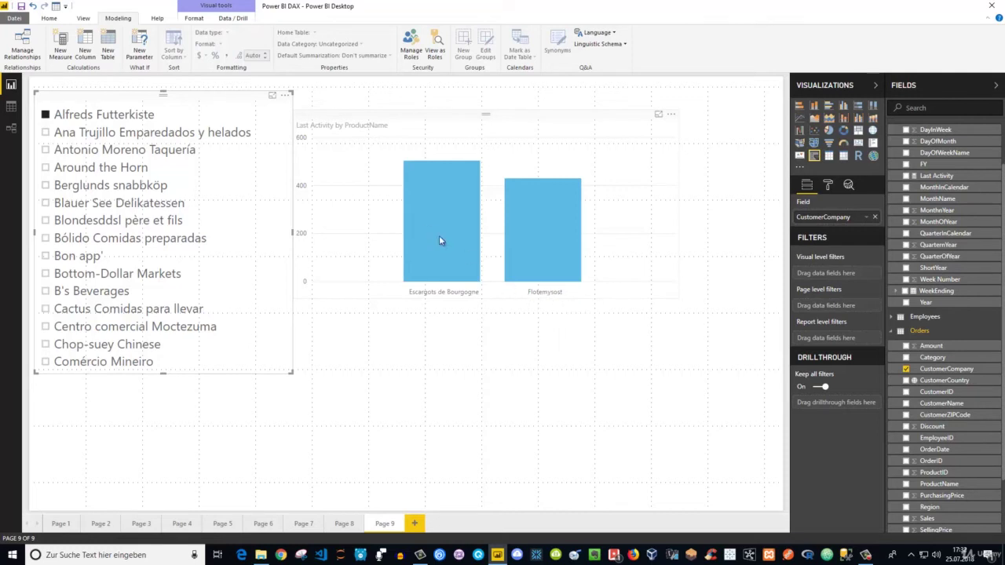
{"action": "left_click", "coordinate": [448, 119]}
{"action": "left_click", "coordinate": [47, 134]}
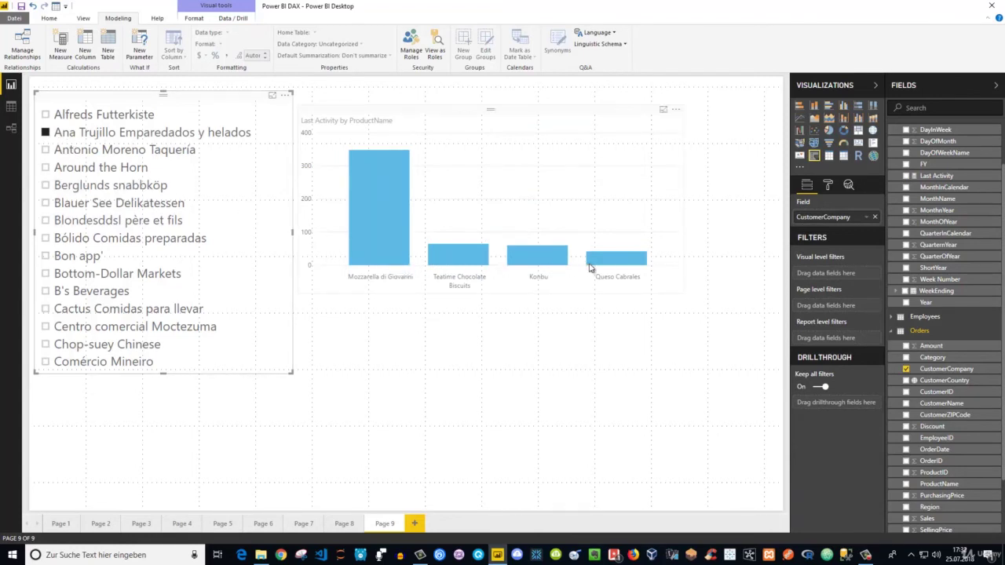
{"action": "left_click", "coordinate": [941, 175]}
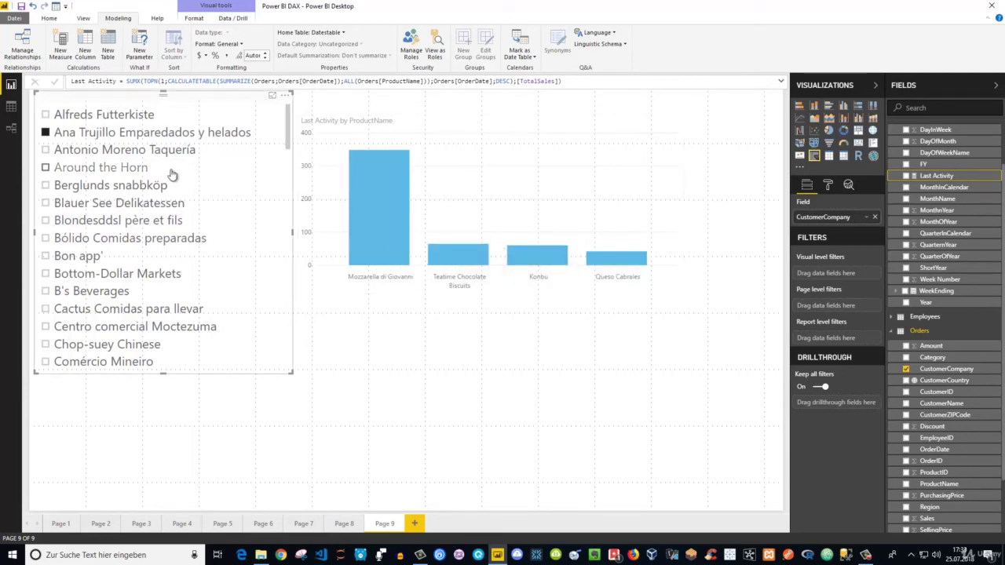
{"action": "left_click", "coordinate": [46, 115]}
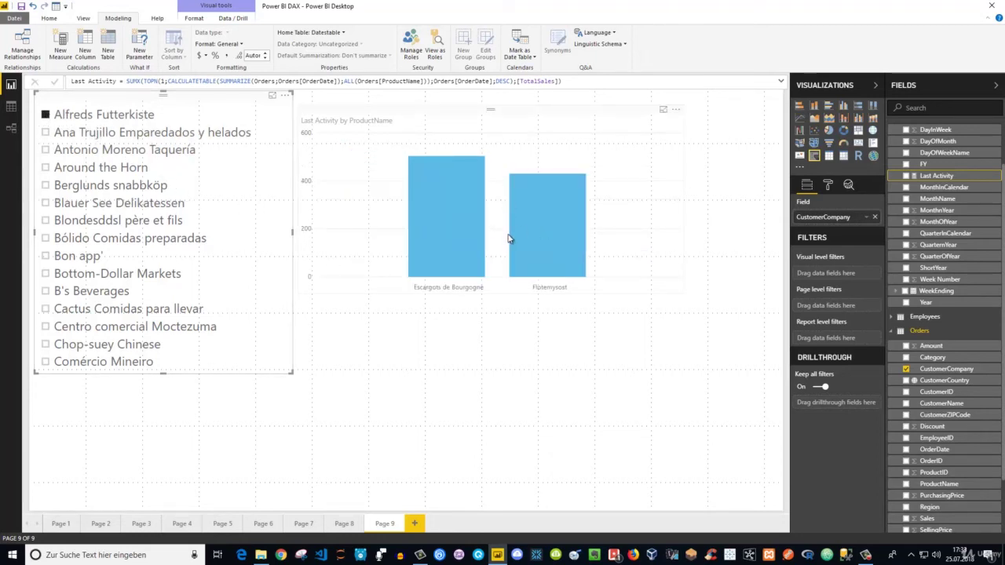
Turn on data labels for the Last Activity by ProductName column chart
{"action": "left_click", "coordinate": [826, 186]}
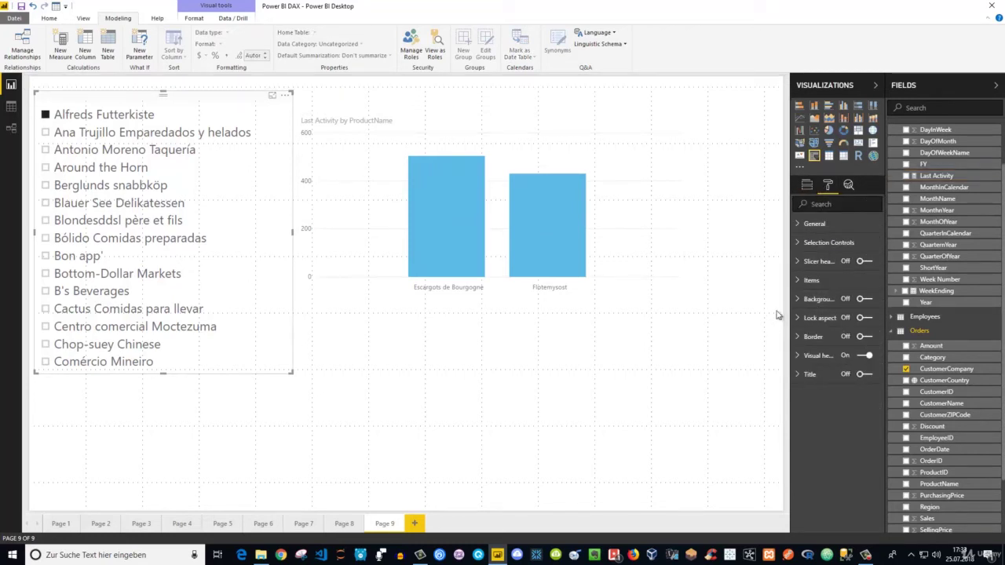
{"action": "left_click", "coordinate": [800, 280]}
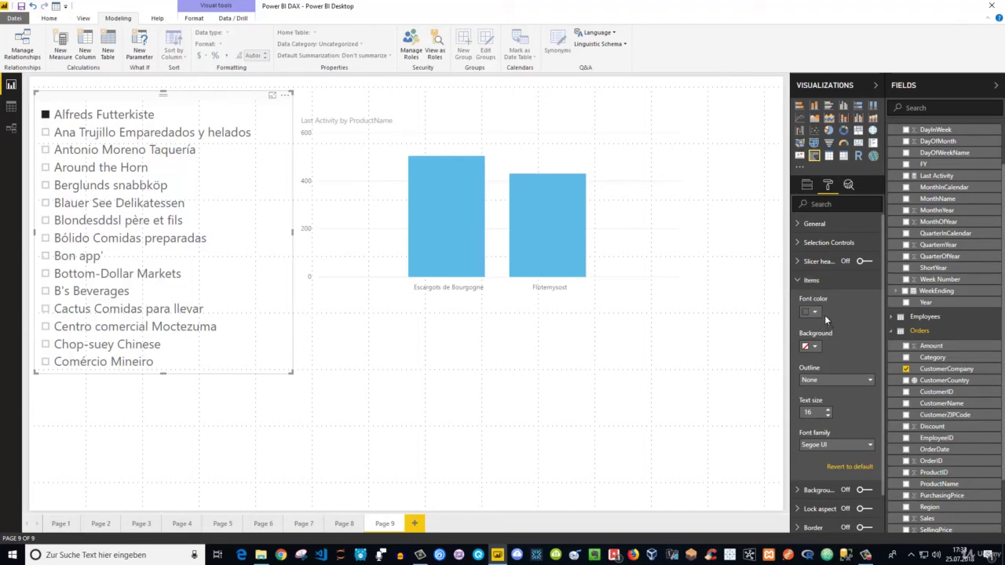
{"action": "left_click", "coordinate": [803, 280]}
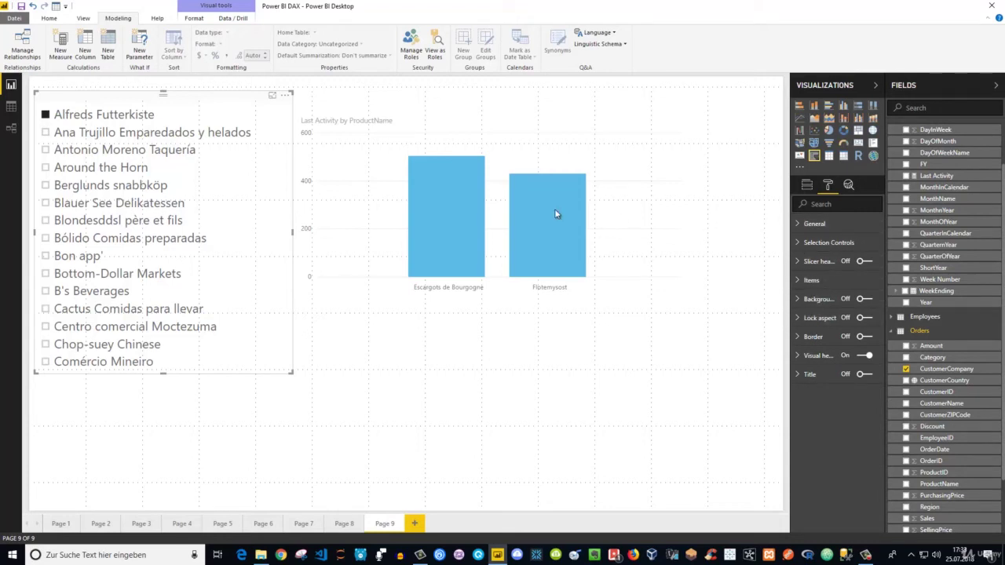
{"action": "left_click", "coordinate": [529, 144]}
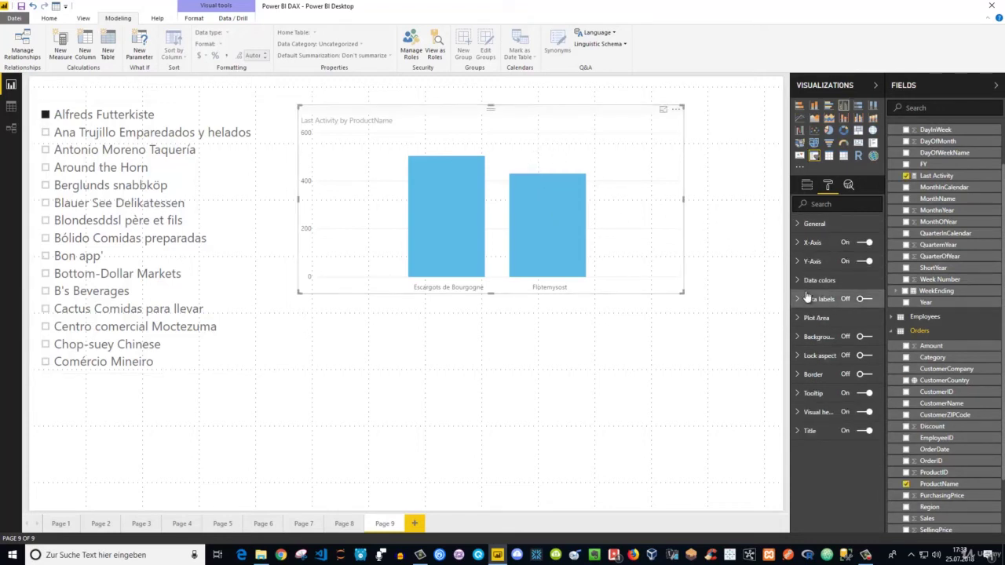
{"action": "left_click", "coordinate": [873, 303]}
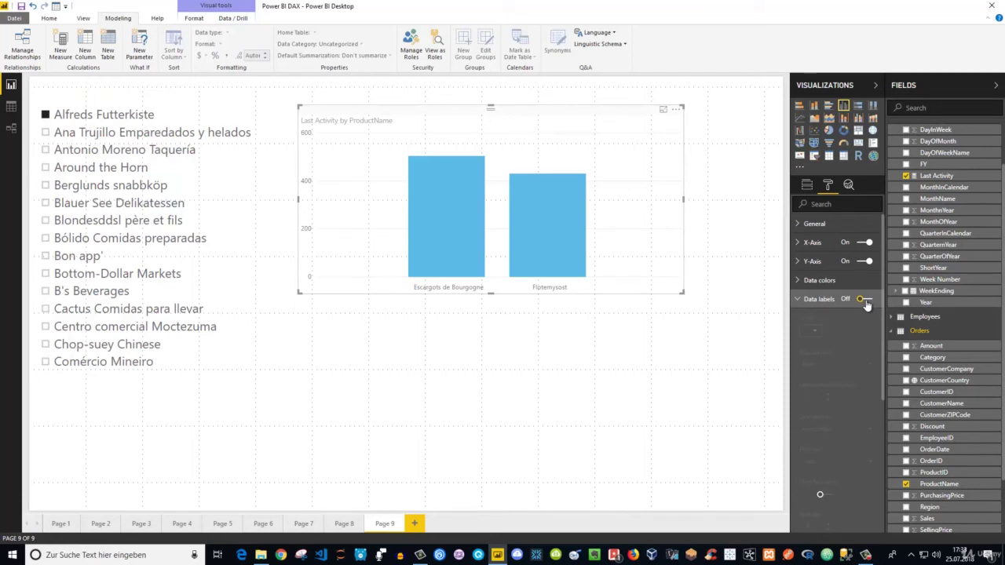
{"action": "left_click", "coordinate": [864, 301]}
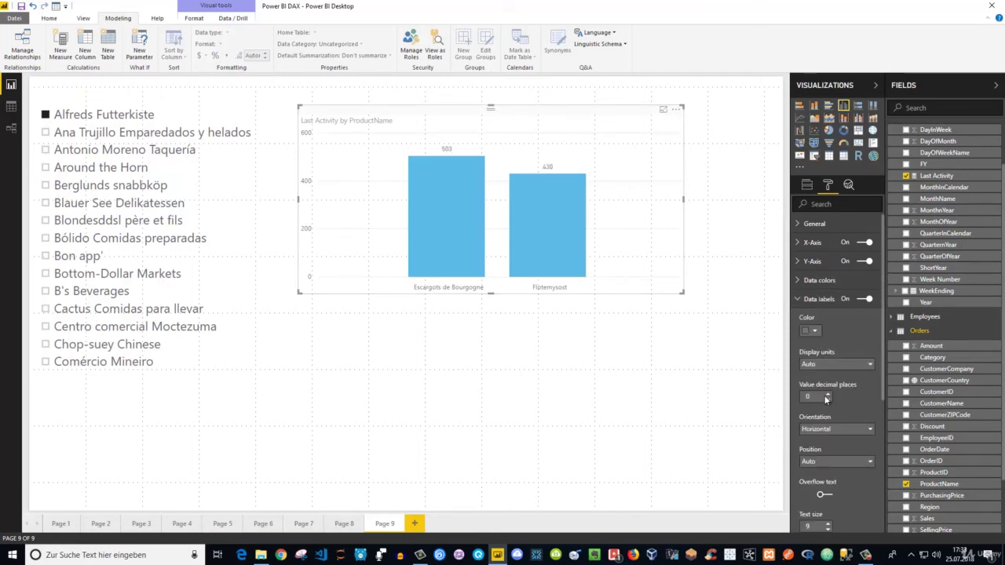
Set the chart's data labels to text size 20 at the Inside End position, and turn off the chart title
{"action": "scroll", "coordinate": [832, 409], "scroll_direction": "down", "scroll_amount": 3}
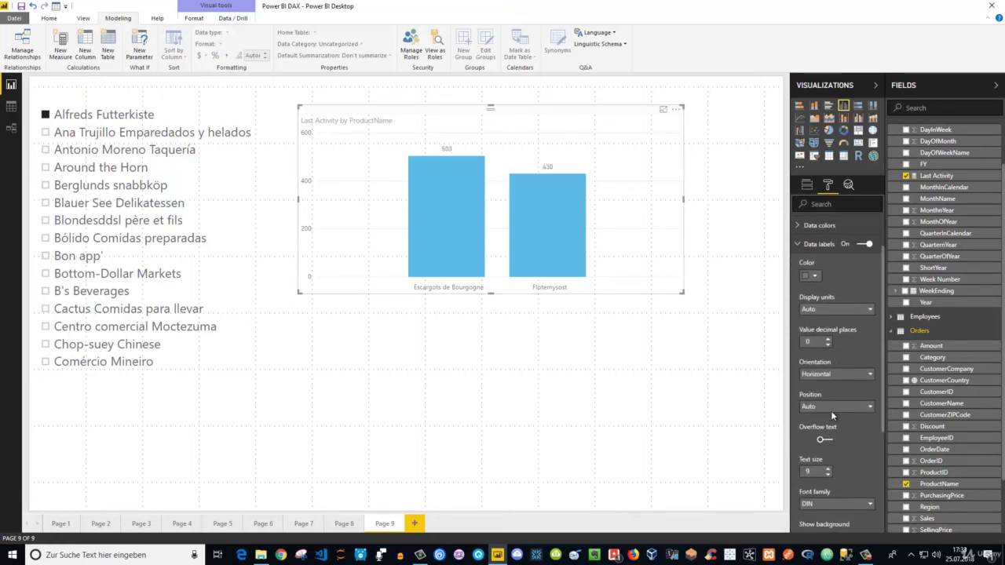
{"action": "left_click", "coordinate": [828, 421]}
{"action": "left_click", "coordinate": [829, 421]}
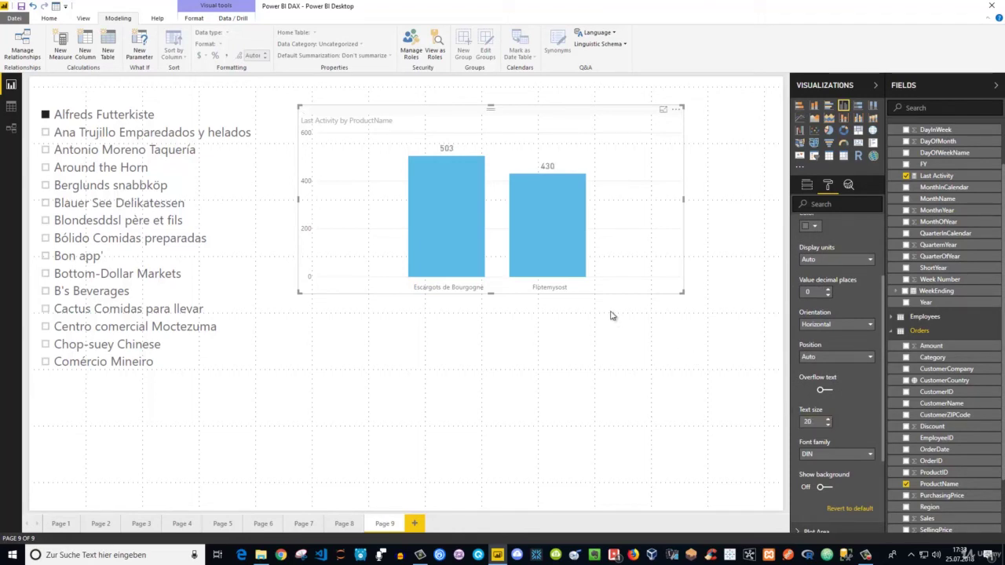
{"action": "left_click", "coordinate": [833, 355]}
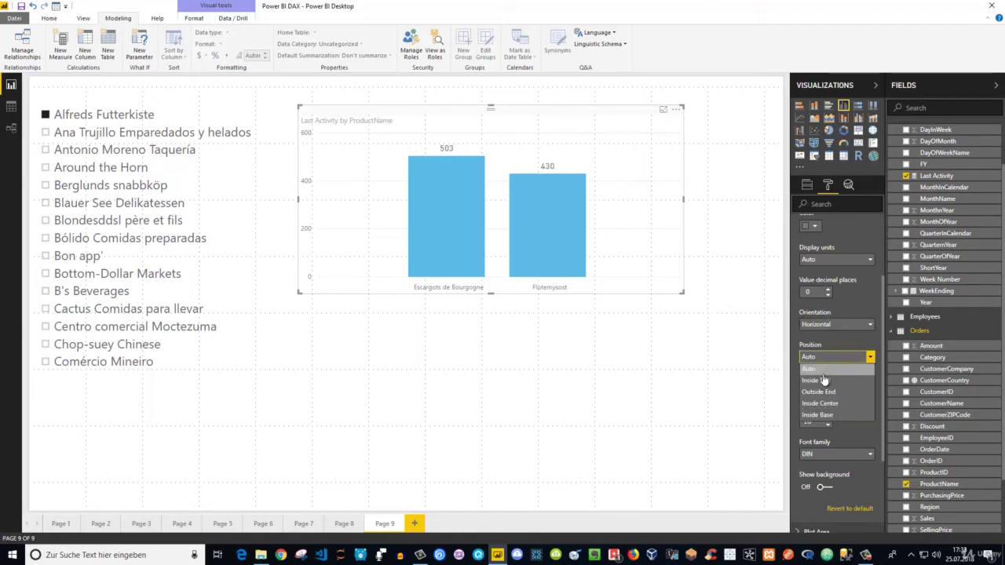
{"action": "left_click", "coordinate": [822, 376]}
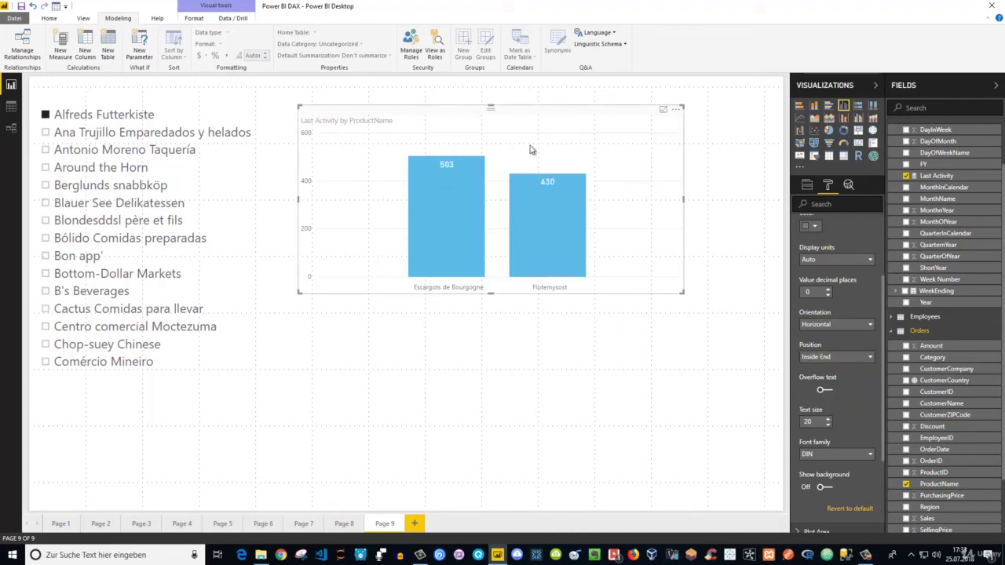
{"action": "scroll", "coordinate": [832, 455], "scroll_direction": "down", "scroll_amount": 3}
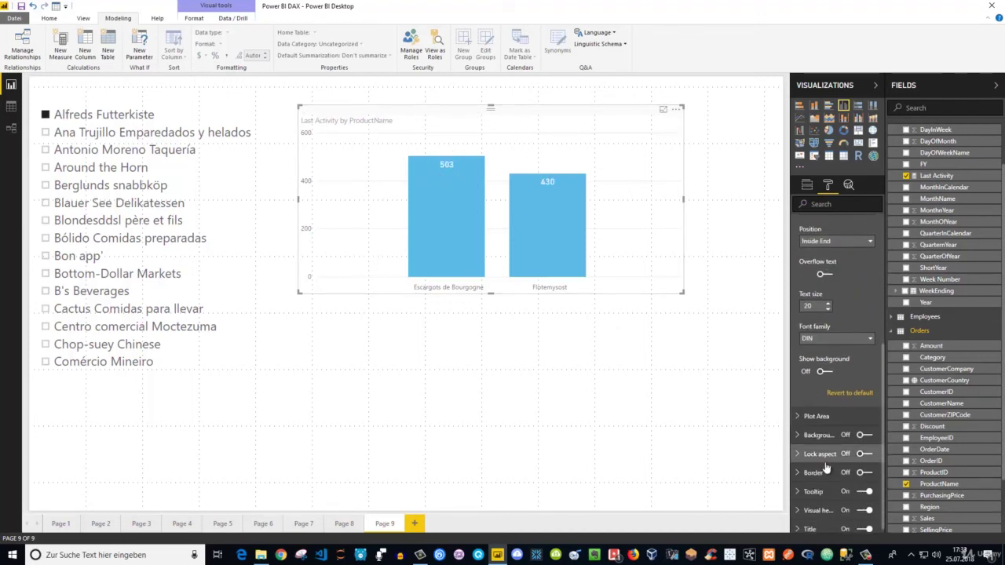
{"action": "left_click", "coordinate": [862, 524]}
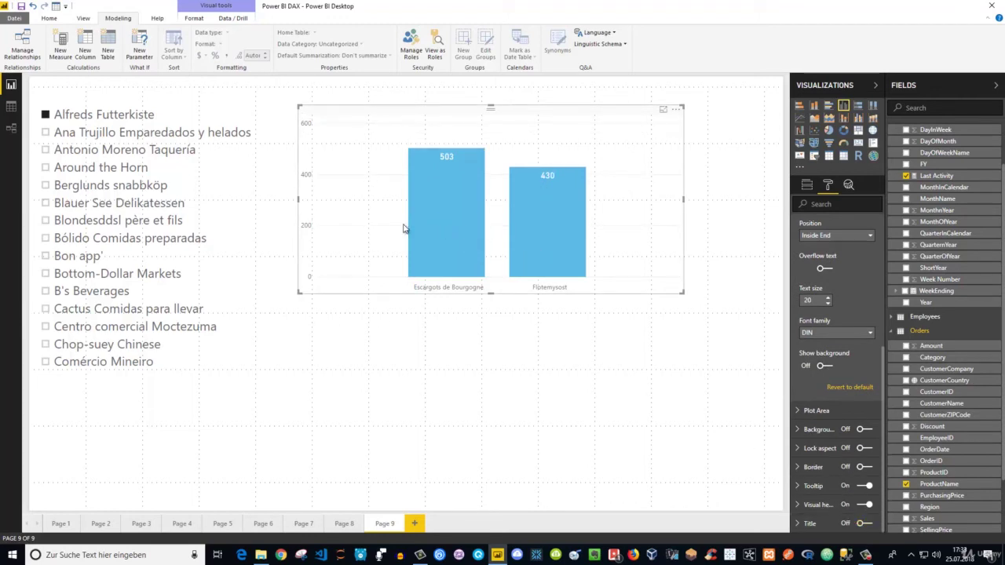
Check the chart for Bólido Comidas preparadas and Blauer See Delikatessen, then return the slicer to Alfreds Futterkiste
{"action": "left_click", "coordinate": [45, 238]}
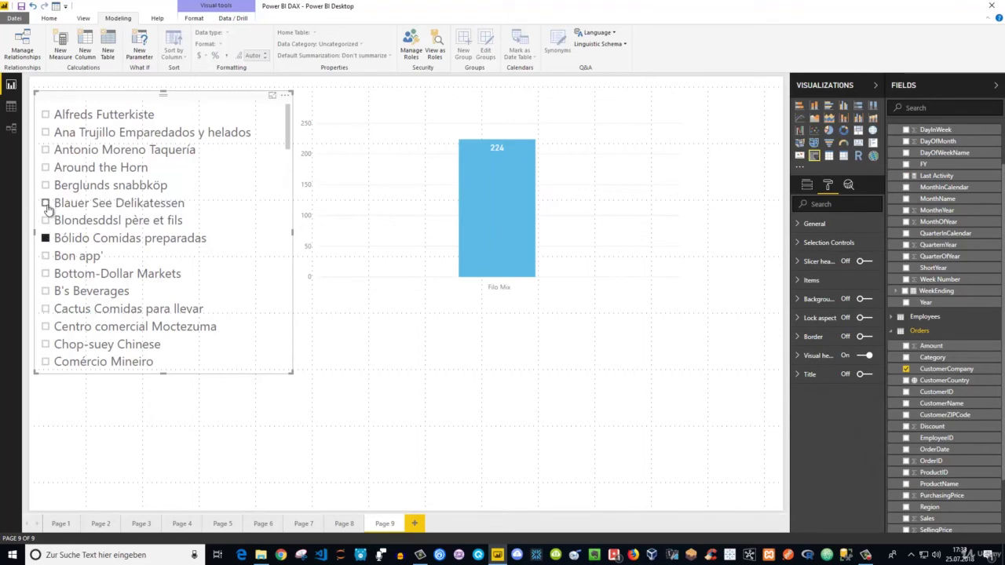
{"action": "left_click", "coordinate": [45, 203]}
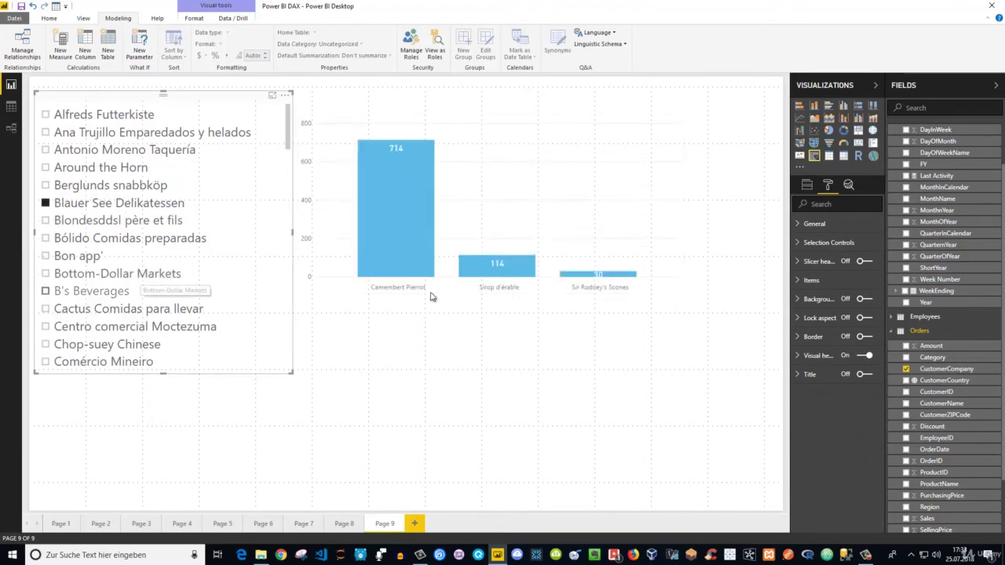
{"action": "left_click", "coordinate": [45, 114]}
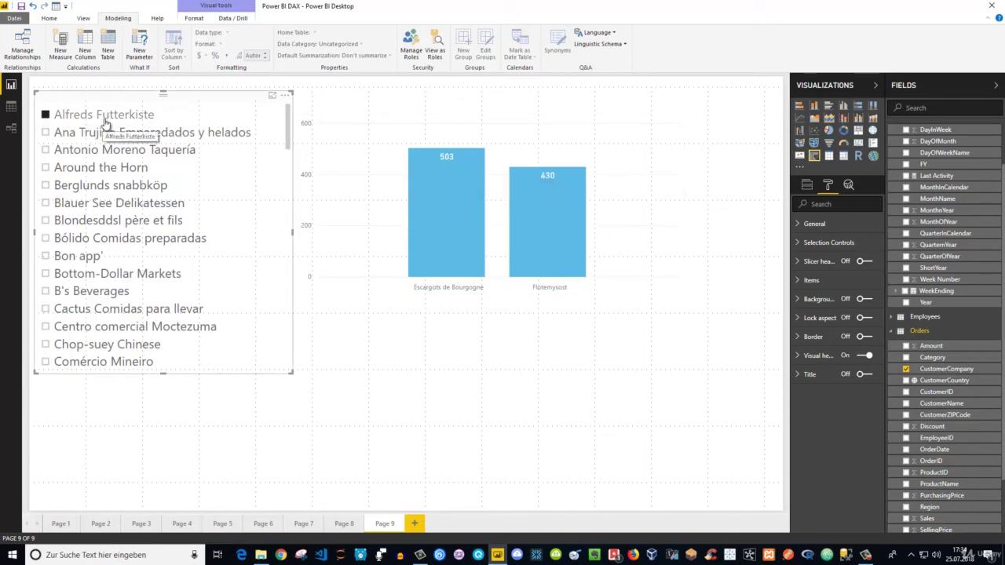
Show the Orders table's data and filter CustomerCompany to only Alfreds Futterkiste
{"action": "left_click", "coordinate": [10, 108]}
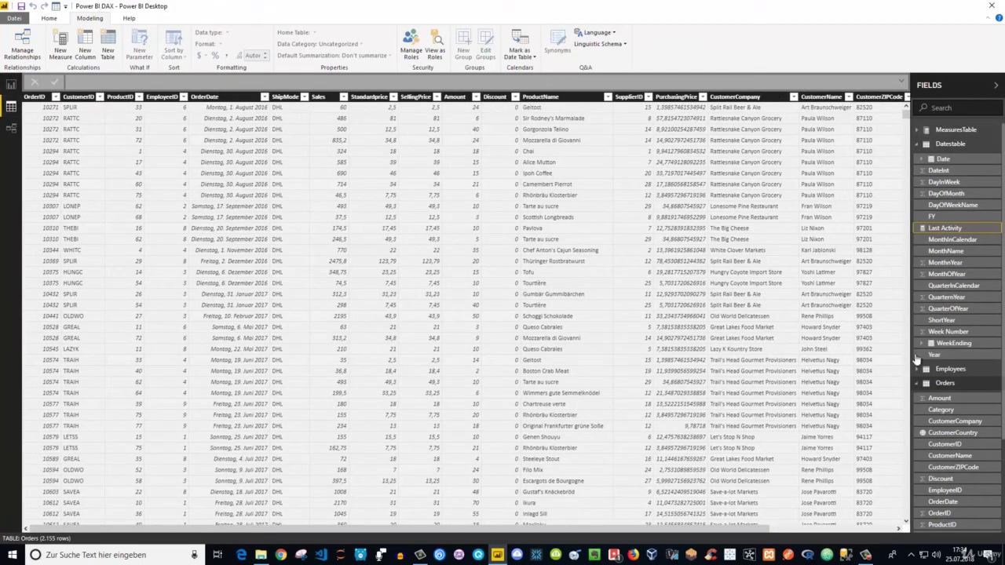
{"action": "left_click", "coordinate": [953, 382]}
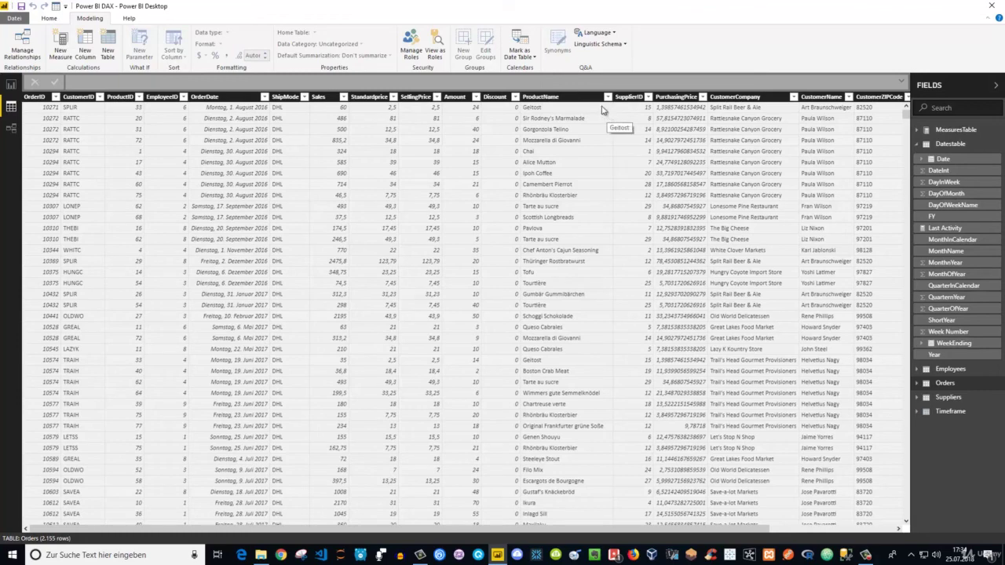
{"action": "left_click", "coordinate": [791, 98]}
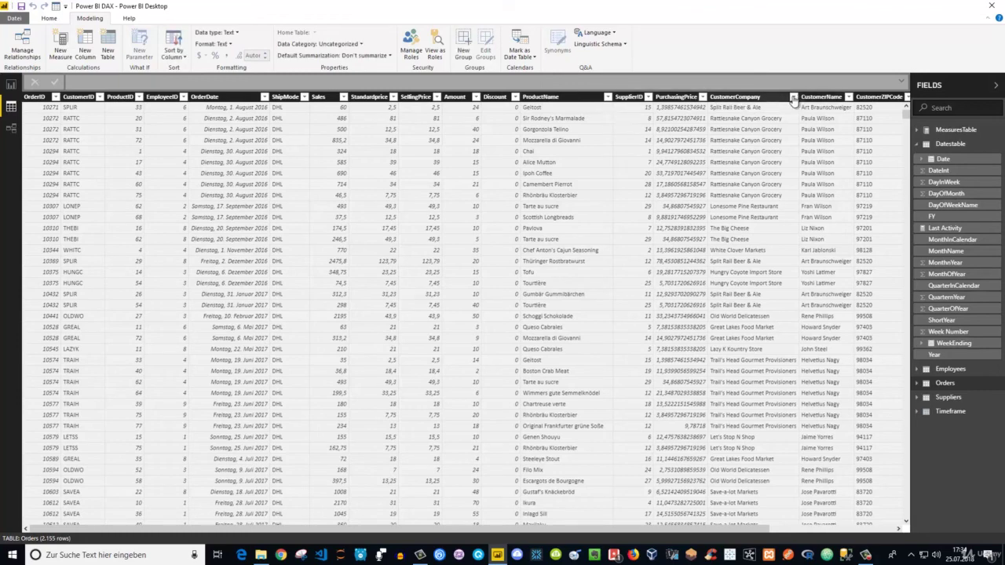
{"action": "left_click", "coordinate": [793, 97]}
{"action": "left_click", "coordinate": [815, 206]}
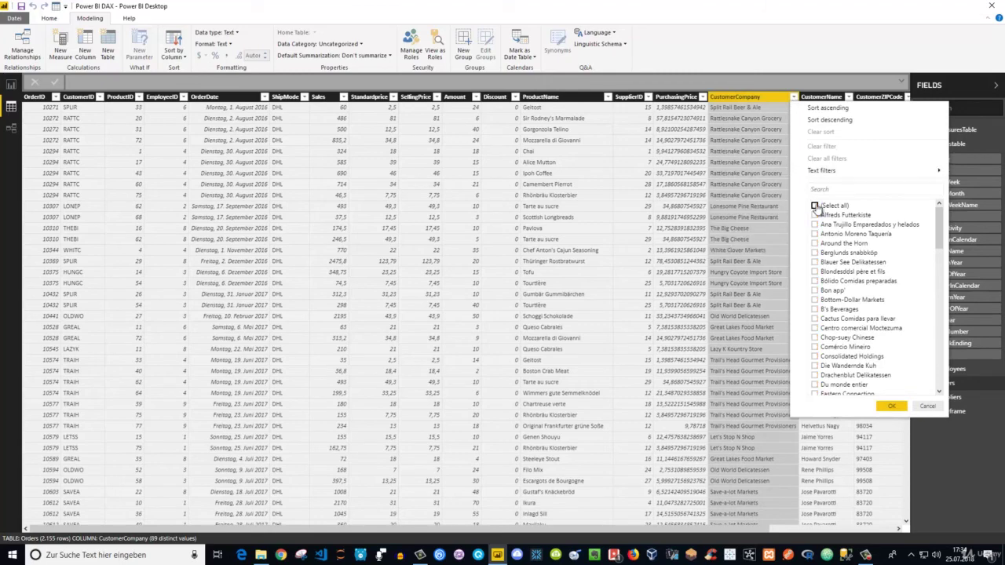
{"action": "left_click", "coordinate": [815, 215]}
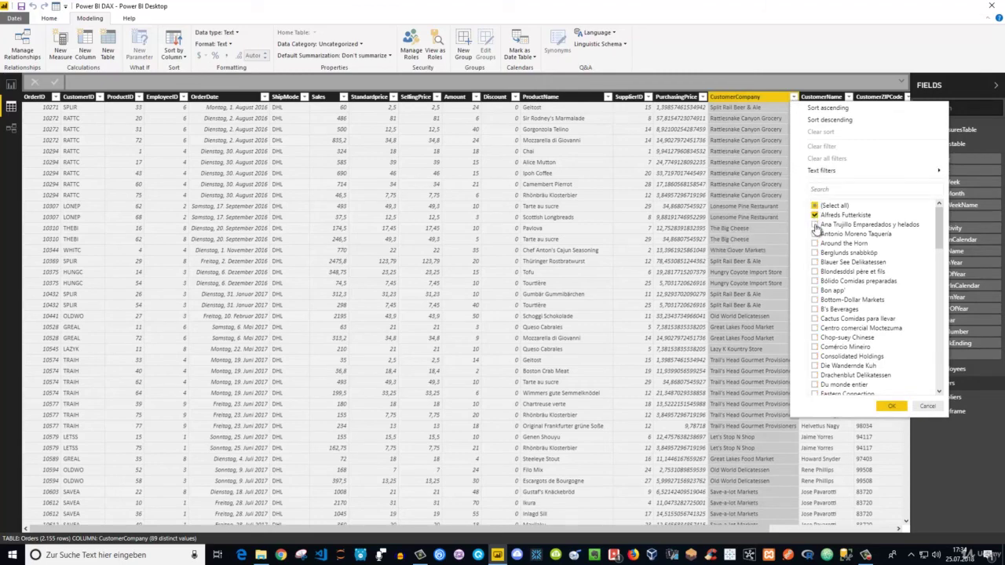
{"action": "left_click", "coordinate": [891, 406]}
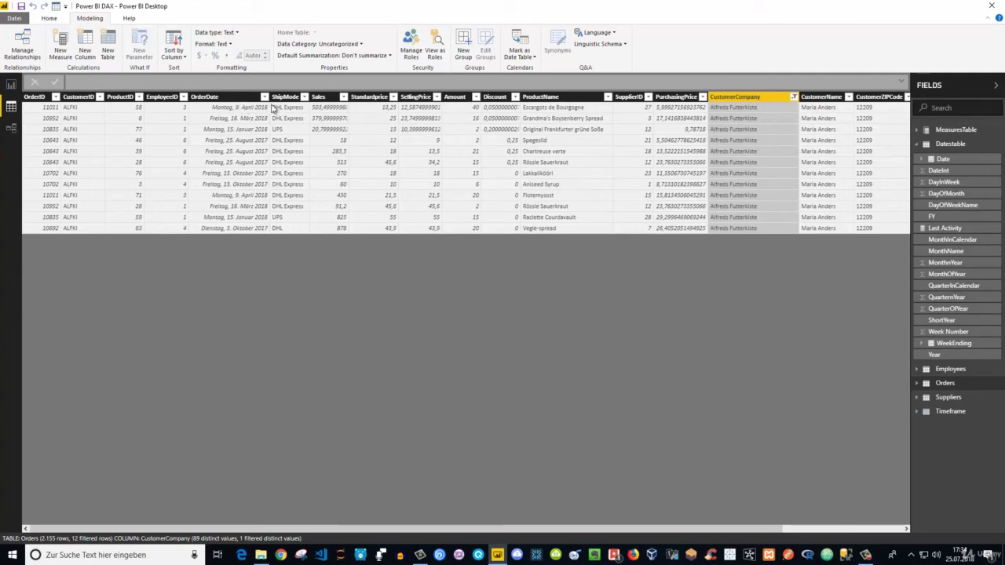
Review the customer's order dates and filter OrderDate to only the last one, 09.04.2018
{"action": "left_click", "coordinate": [235, 96]}
{"action": "left_click", "coordinate": [264, 97]}
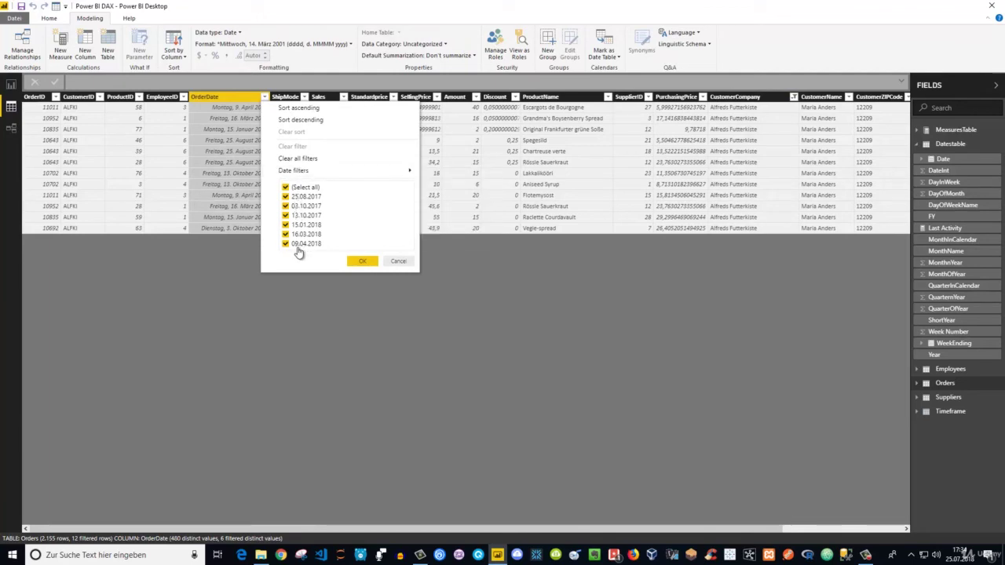
{"action": "left_click", "coordinate": [362, 261]}
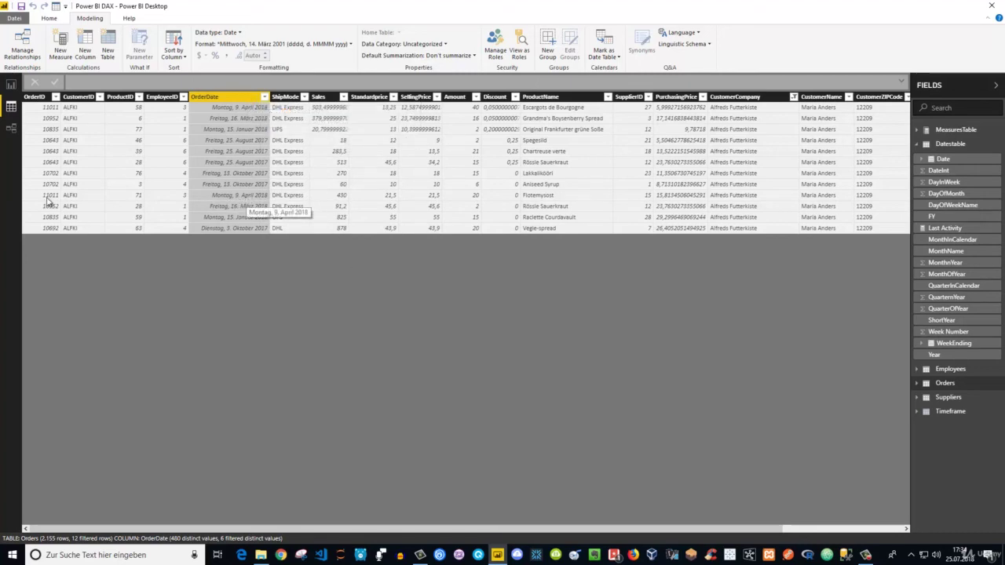
{"action": "left_click", "coordinate": [265, 97]}
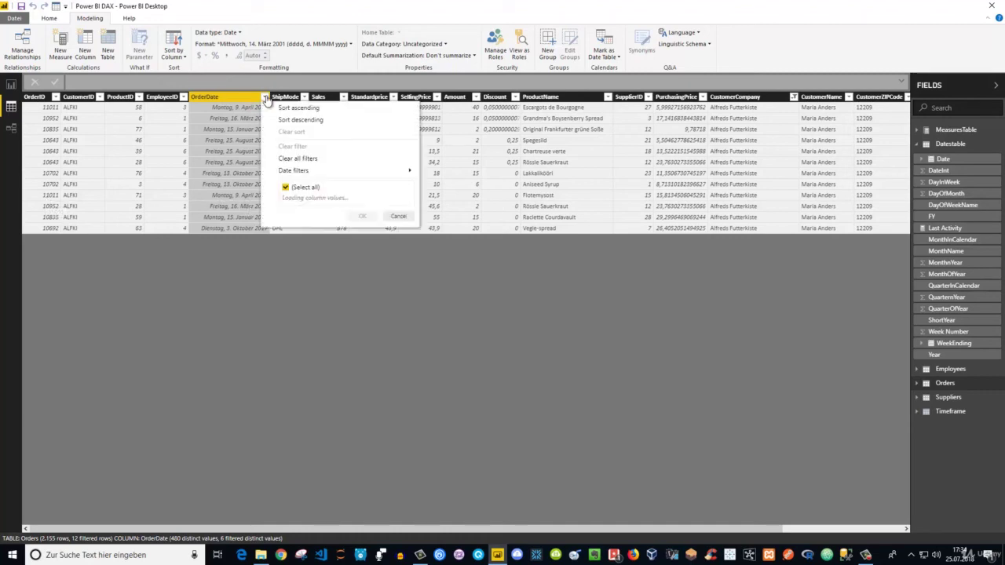
{"action": "left_click", "coordinate": [285, 186]}
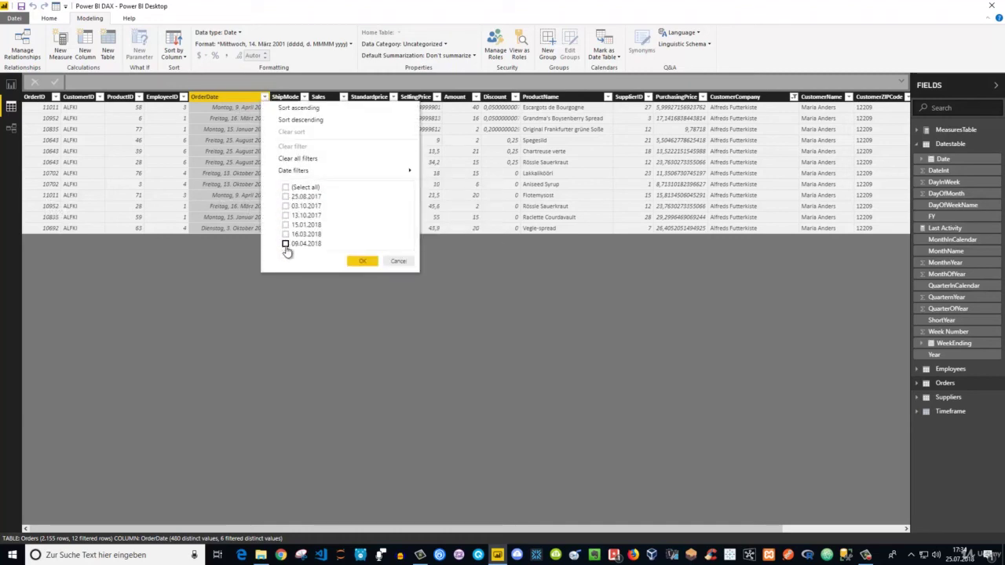
{"action": "left_click", "coordinate": [286, 244]}
{"action": "left_click", "coordinate": [362, 260]}
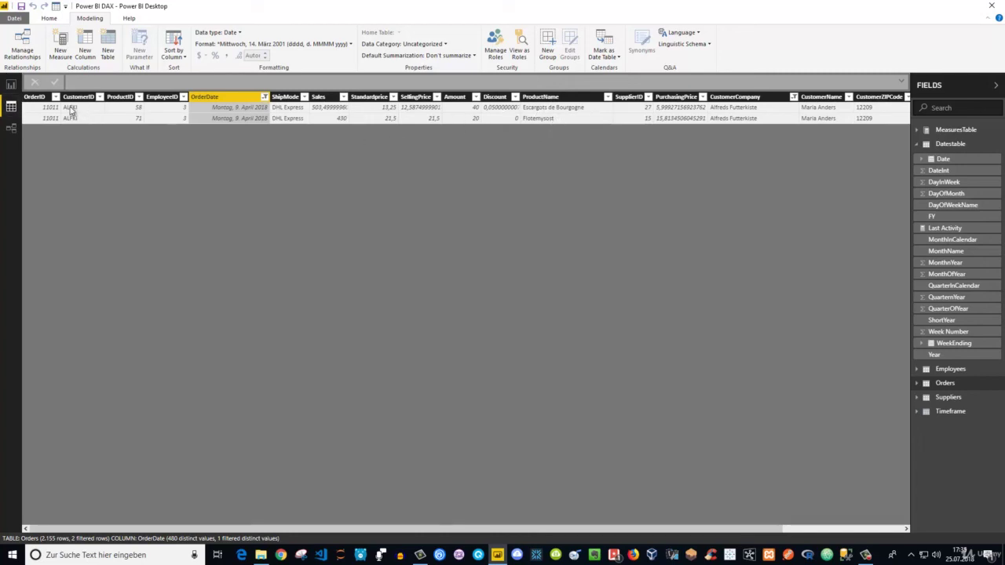
Return to the report page, compare the chart with the filtered orders, and show the full Last Activity formula
{"action": "left_click", "coordinate": [11, 84]}
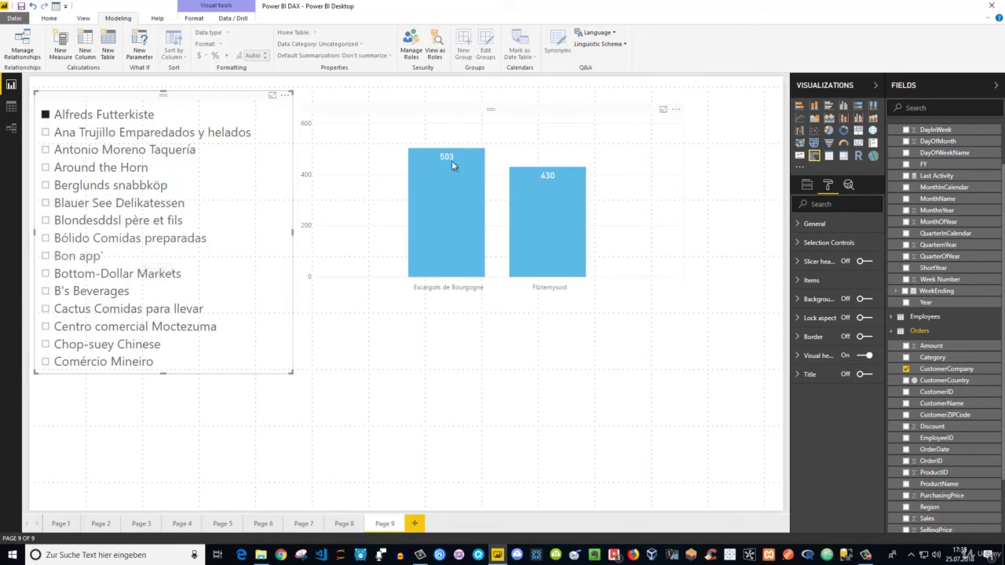
{"action": "scroll", "coordinate": [945, 239], "scroll_direction": "up", "scroll_amount": 2}
{"action": "left_click", "coordinate": [938, 228]}
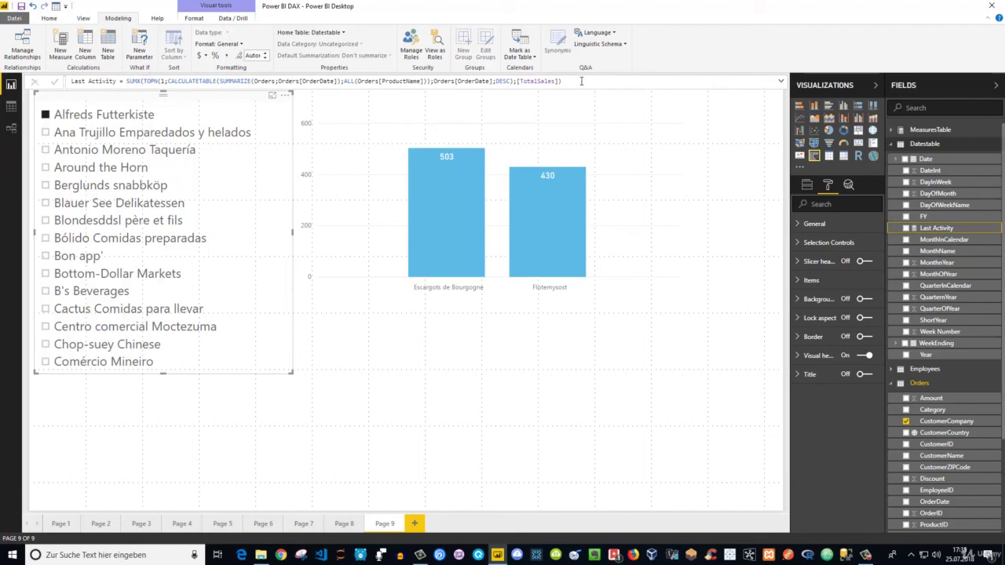
{"action": "left_click_drag", "start_coordinate": [581, 81], "coordinate": [68, 82]}
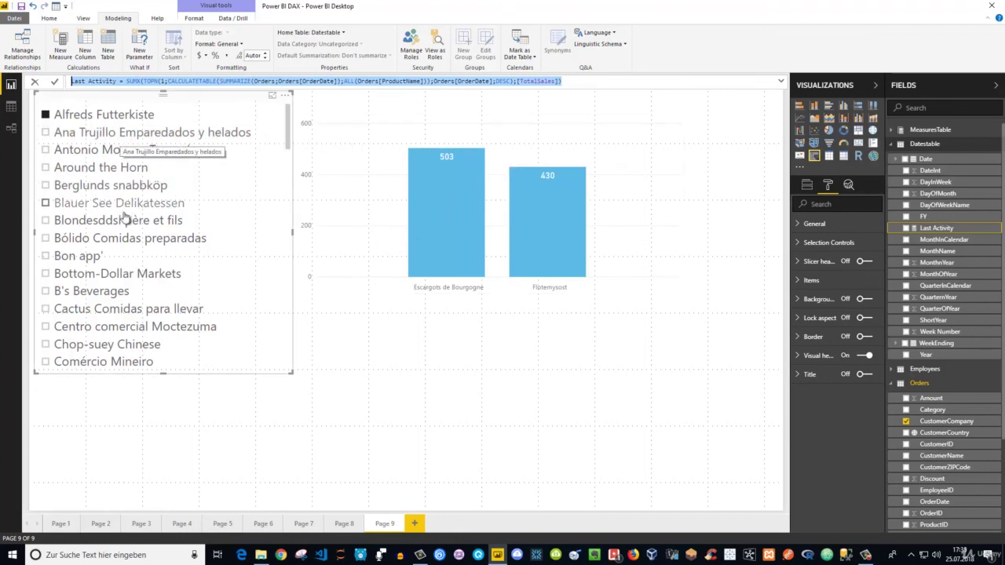
{"action": "left_click", "coordinate": [467, 374]}
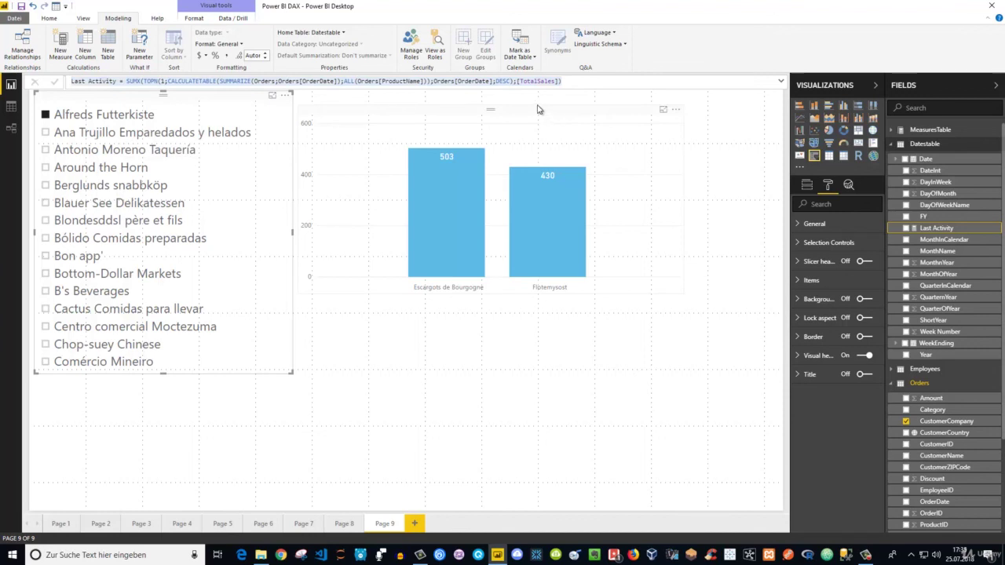